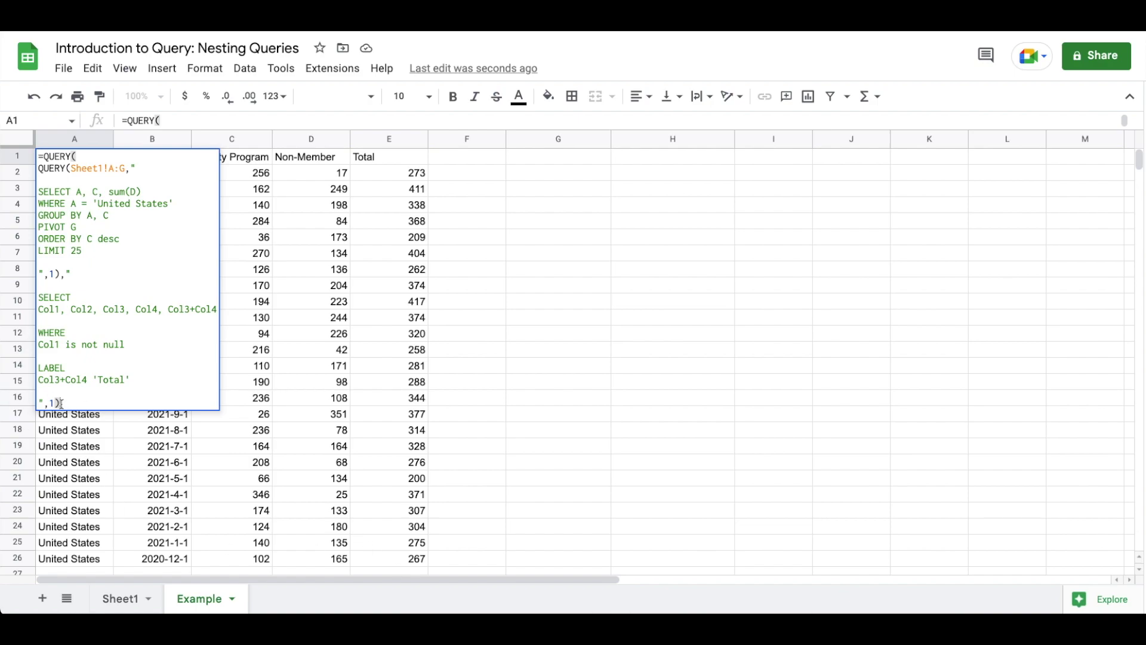
Step: Delete the outer QUERY( wrapper and its second query string so A1 holds only the pivot query
left_click_drag(61, 403, 61, 272)
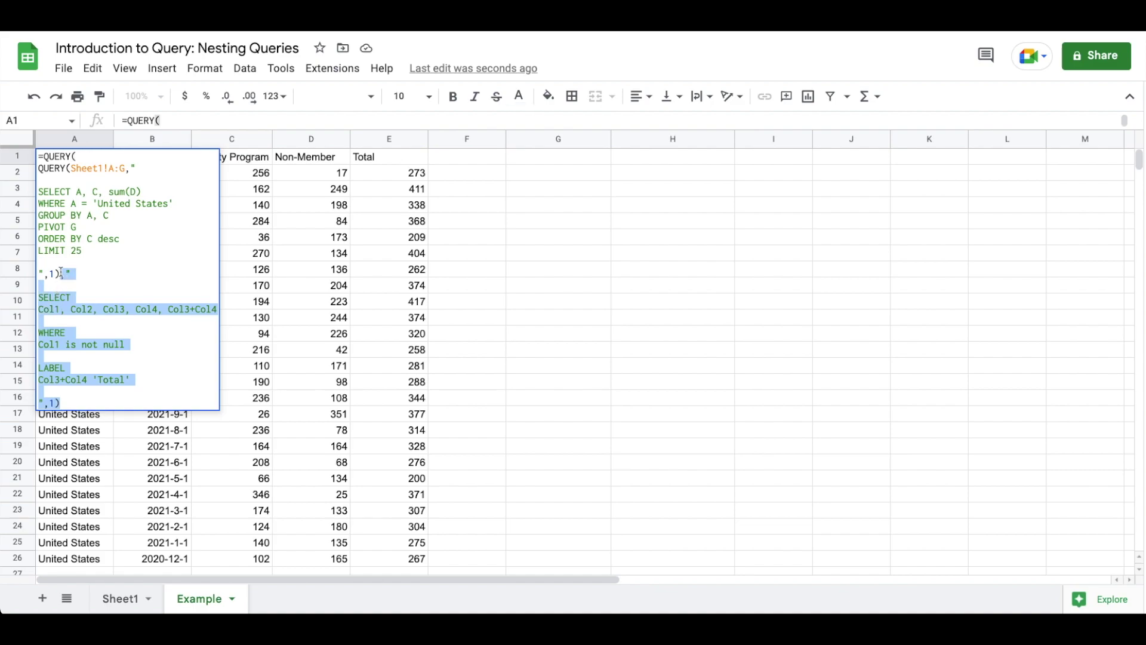
key("BackSpace")
left_click_drag(84, 156, 41, 156)
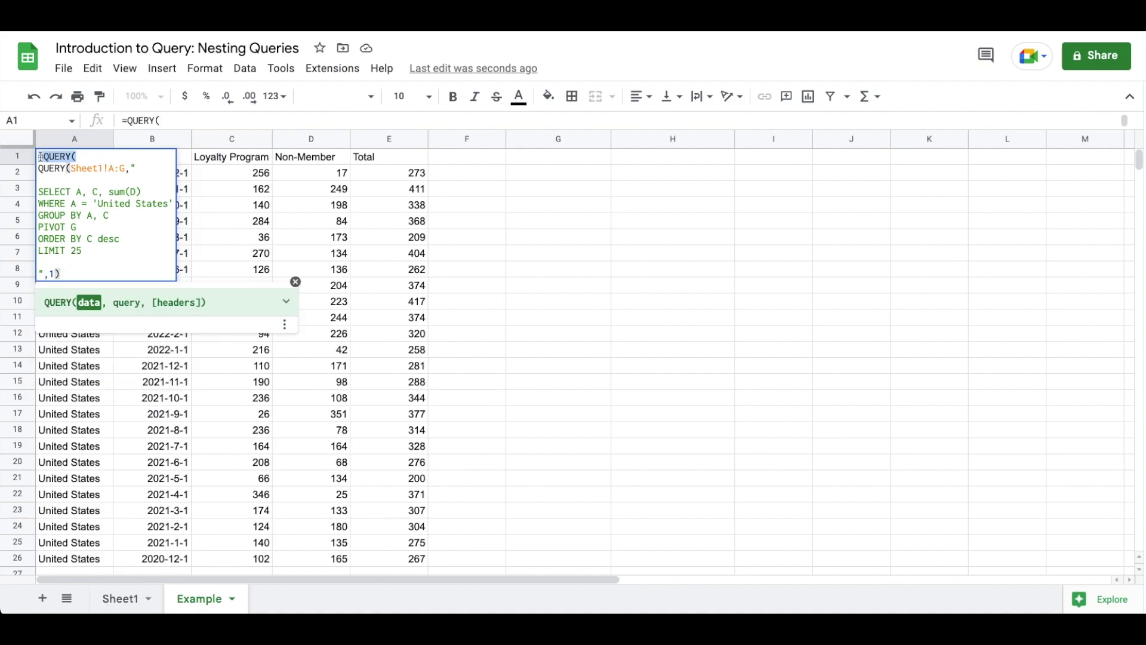
key("BackSpace")
key("Return")
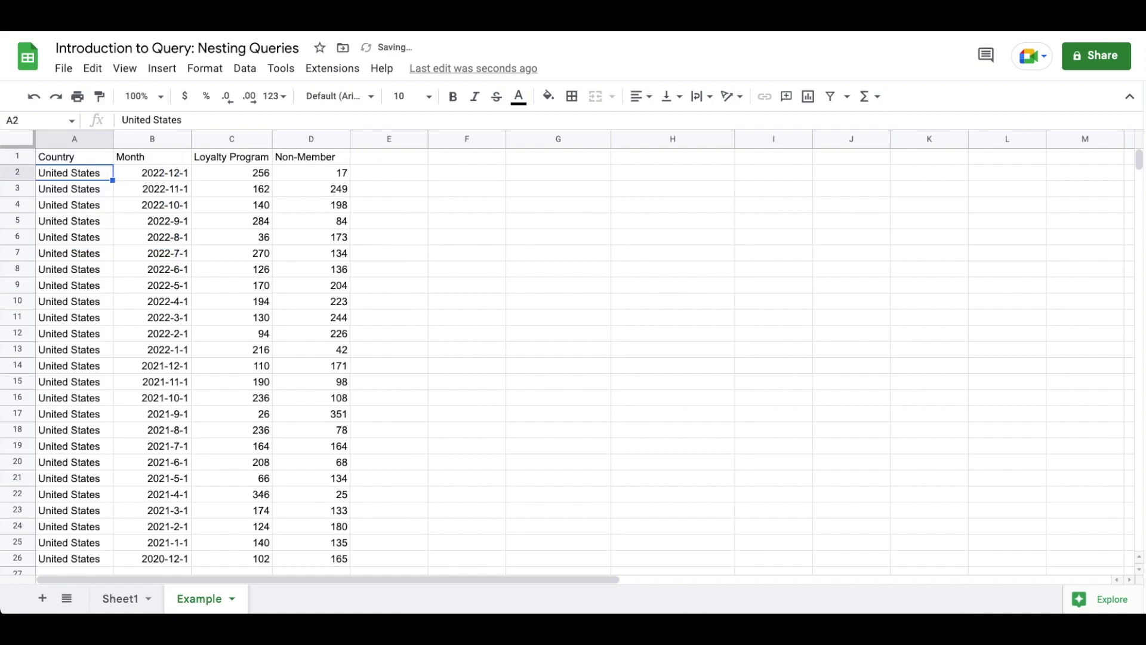
left_click(40, 156)
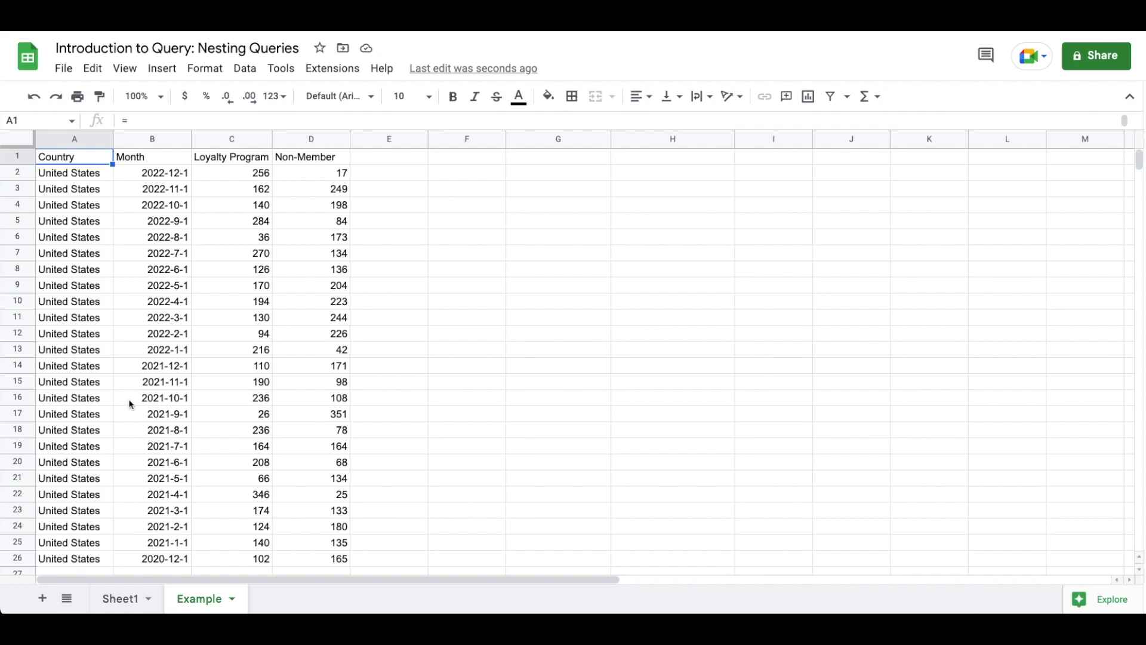
Step: Check the raw data on Sheet1, then return to Example and reopen A1's pivot formula
left_click(118, 601)
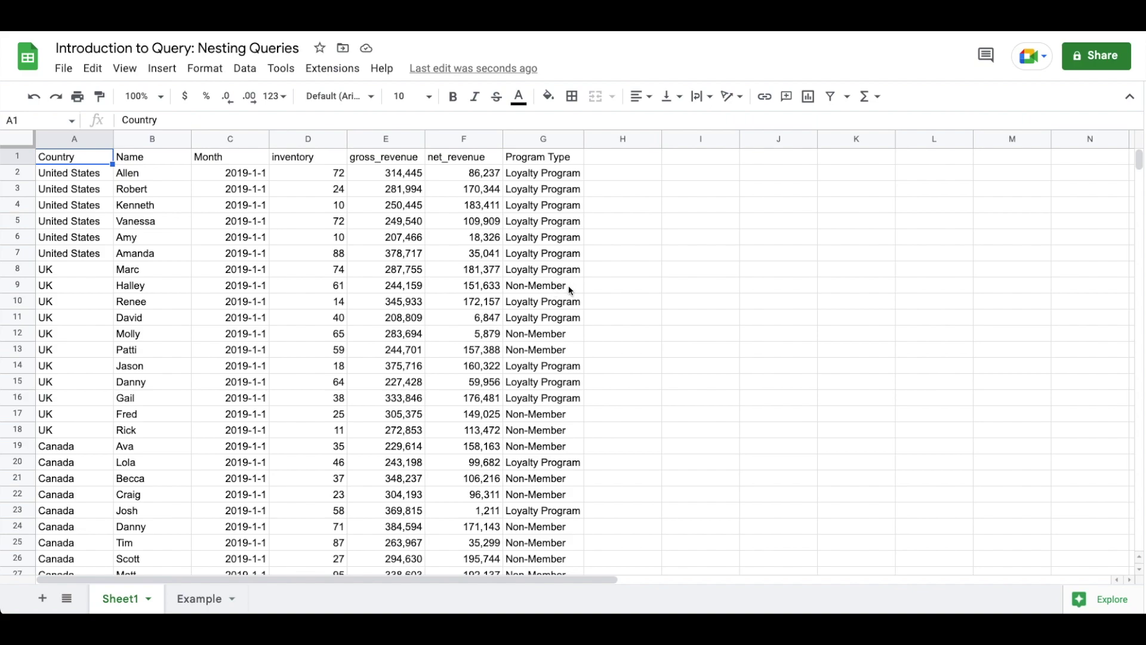
left_click(187, 598)
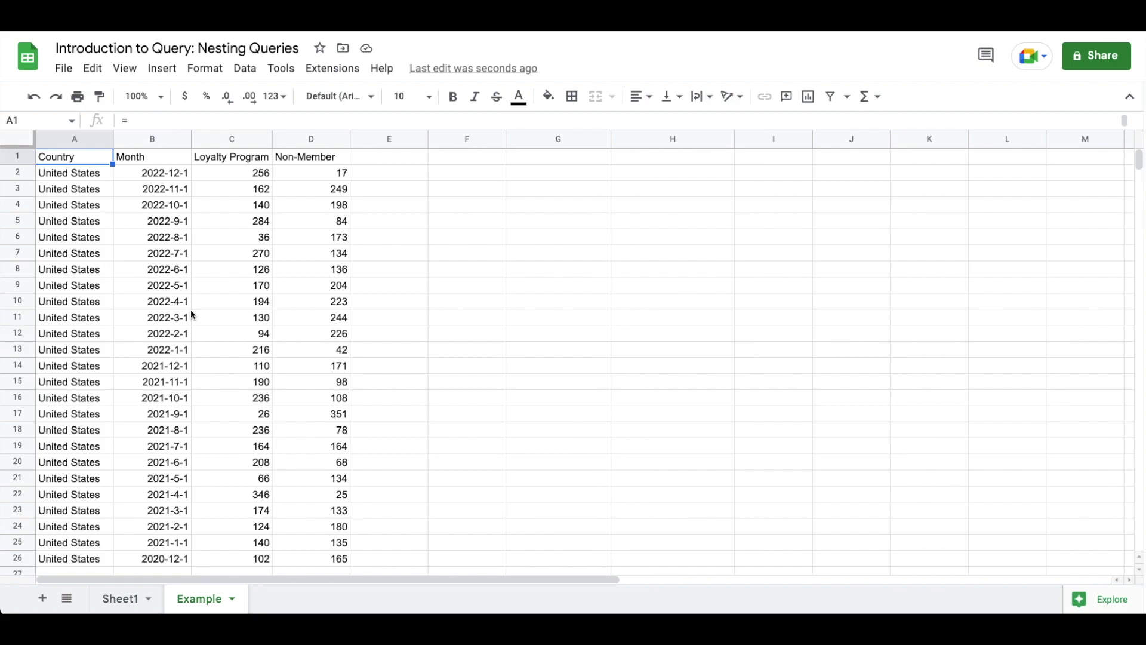
type("QUERY(Sheet1!A:G,\"  SELECT A, C, sum(D) WHERE A = 'United States' GROUP BY A, C PIVOT G ORDER BY C desc LIMIT 25  \",1)")
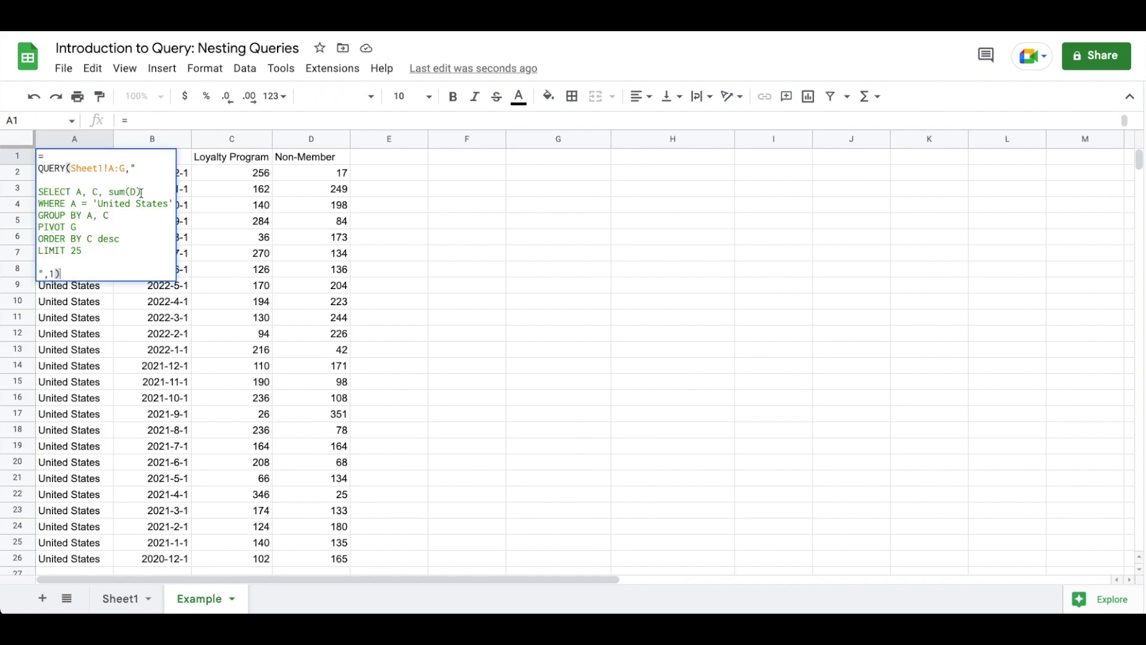
key("Escape")
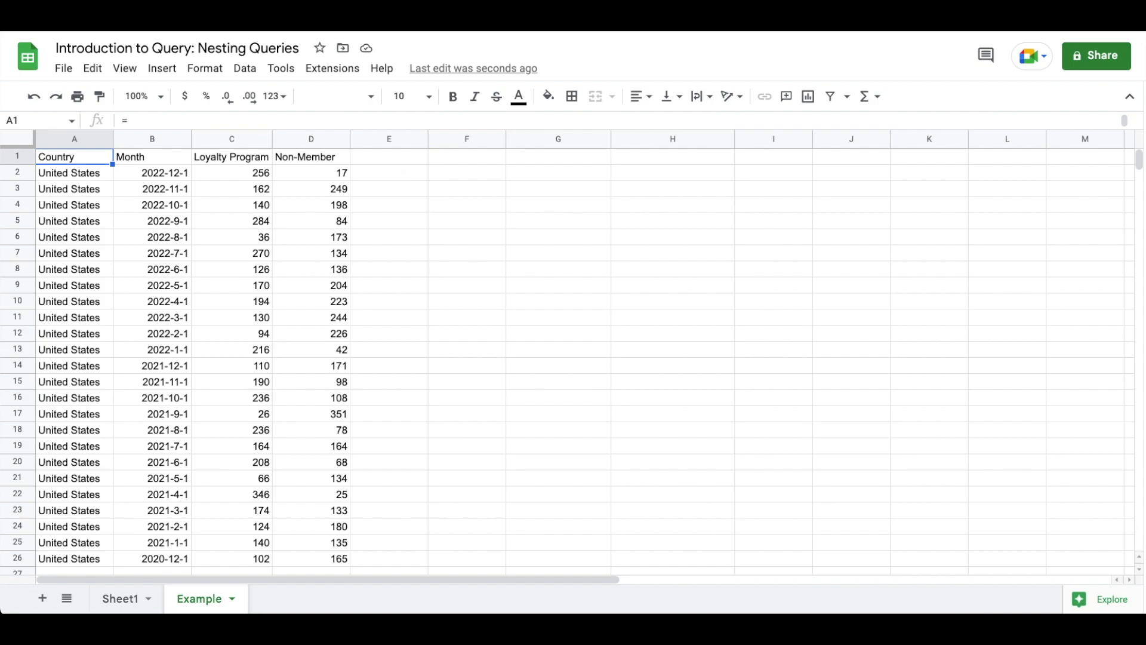
type("QUERY(Sheet1!A:G,\"  SELECT A, C, sum(D) WHERE A = 'United States' GROUP BY A, C PIVOT G ORDER BY C desc LIMIT 25  \",1)")
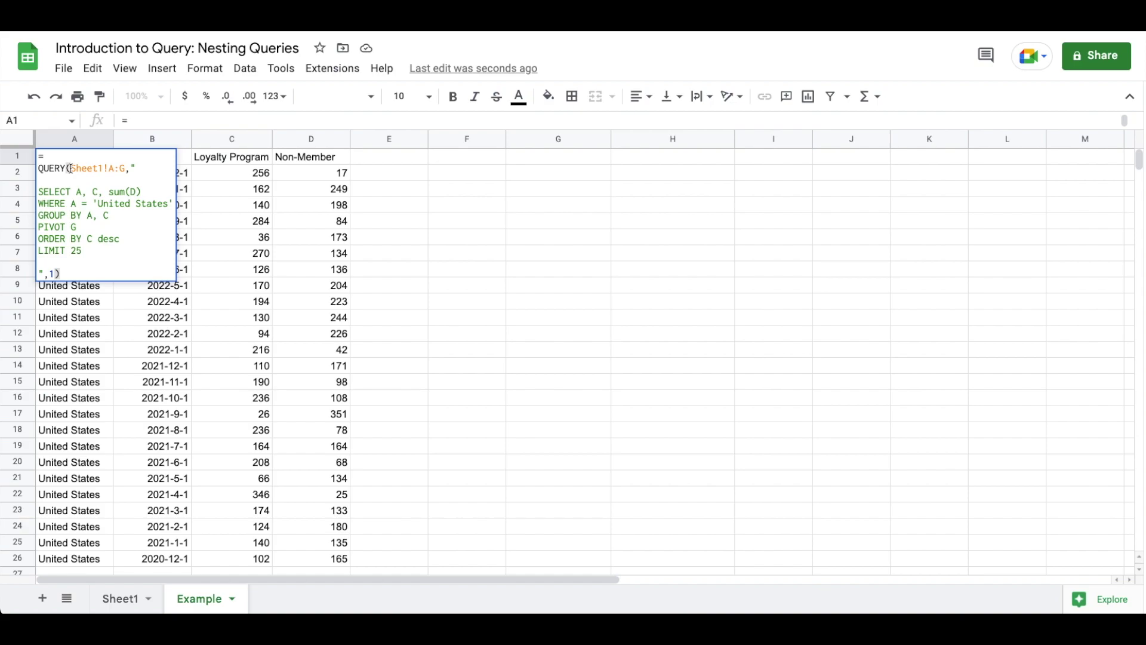
Step: Prefix A1's pivot query with QUERY( and review the QUERY help's data-range example
left_click_drag(70, 168, 126, 168)
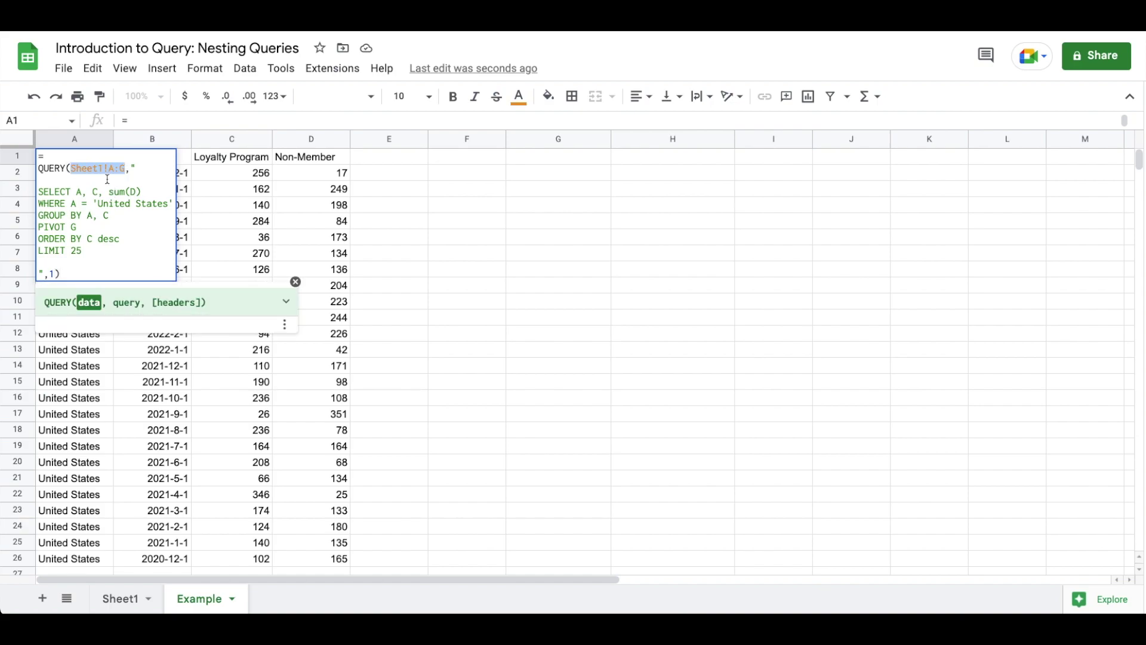
key("Up")
type("QUERY(")
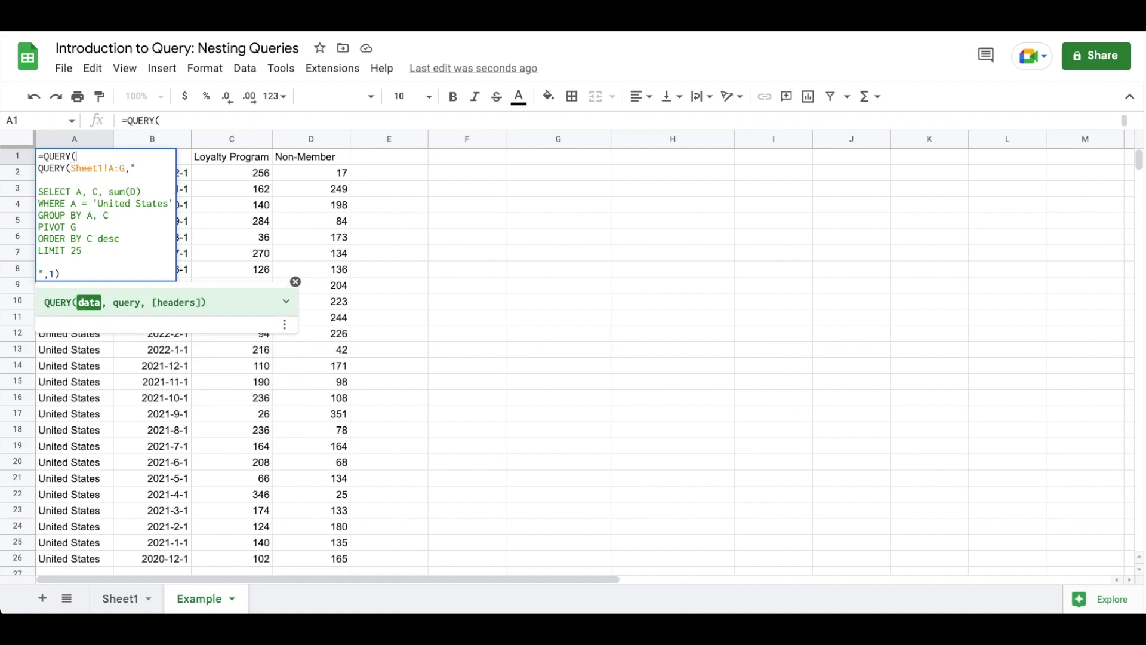
left_click(61, 274)
type(",\"")
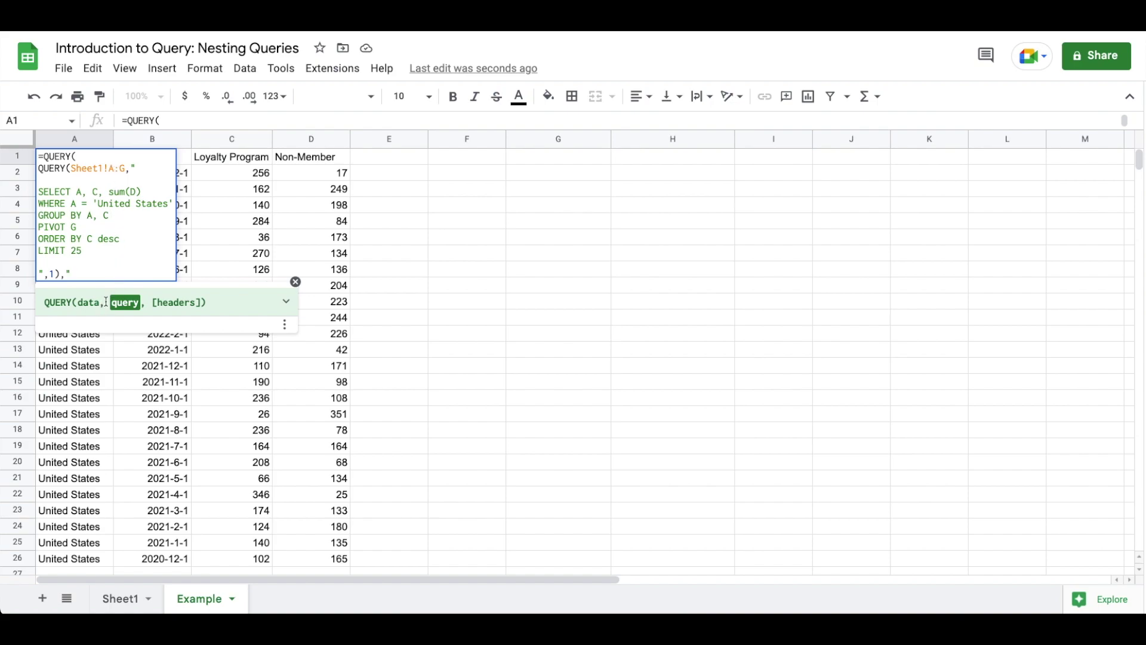
key("BackSpace")
key("BackSpace")
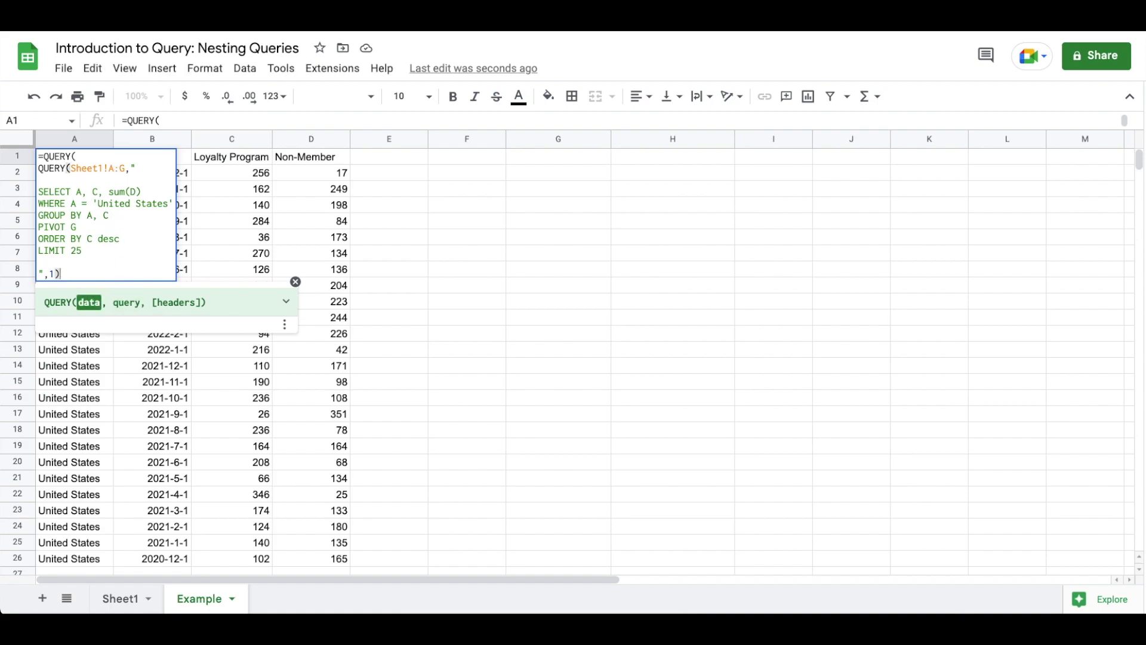
left_click(286, 301)
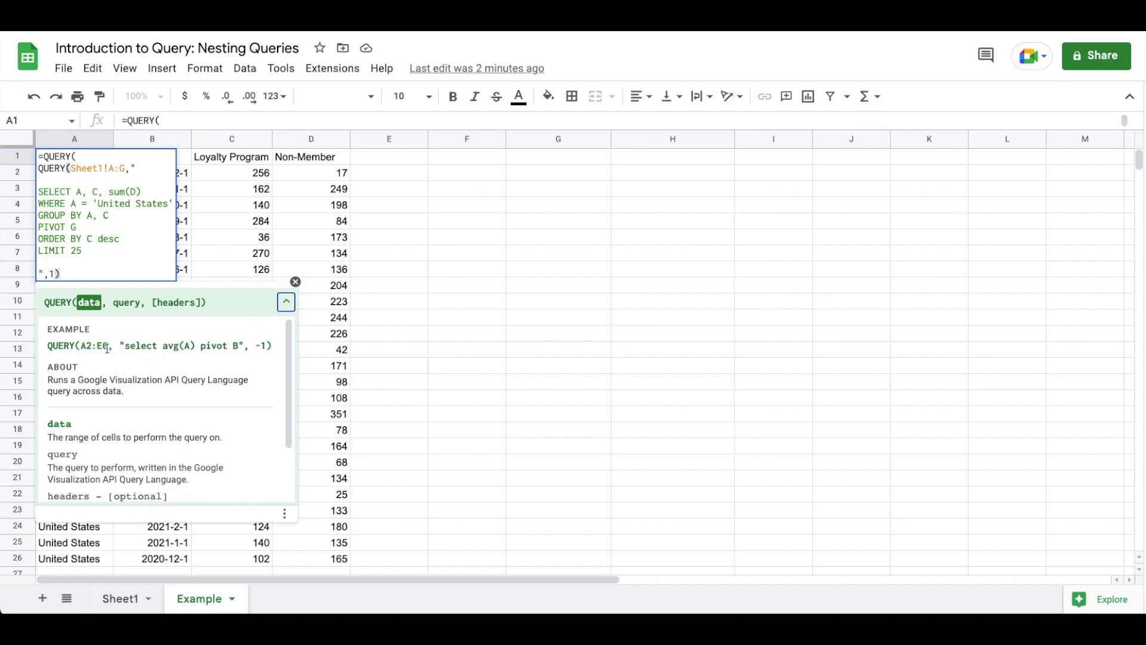
left_click_drag(107, 345, 80, 346)
left_click_drag(125, 168, 69, 170)
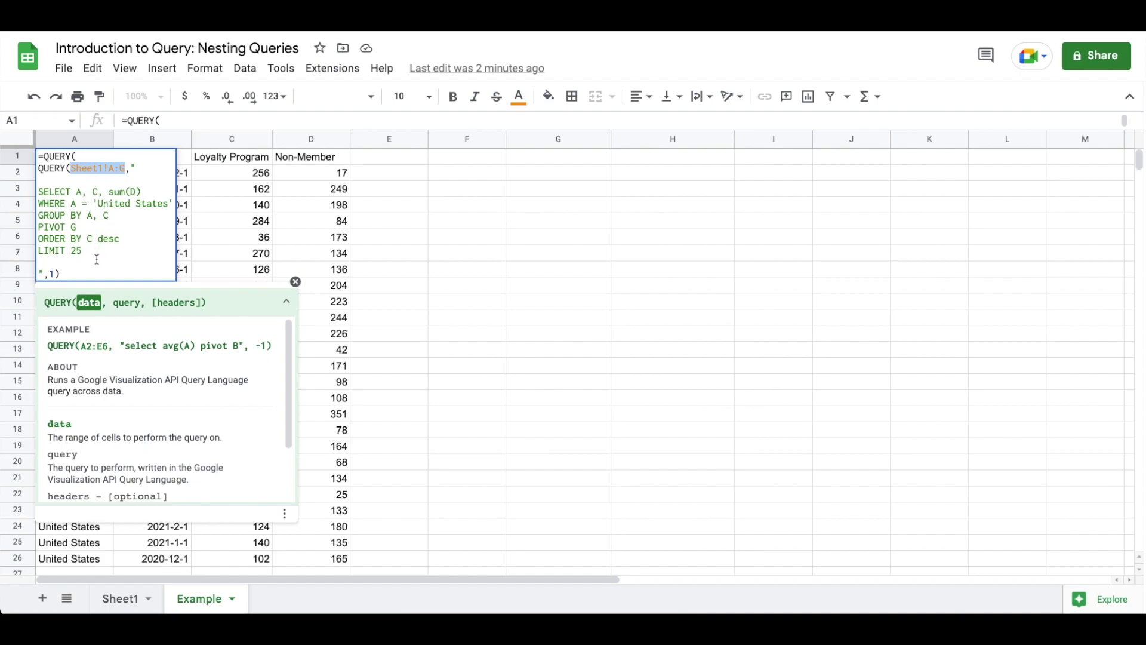
Step: After the closing ,1), start the outer query string with SELECT A on its own line
left_click(76, 272)
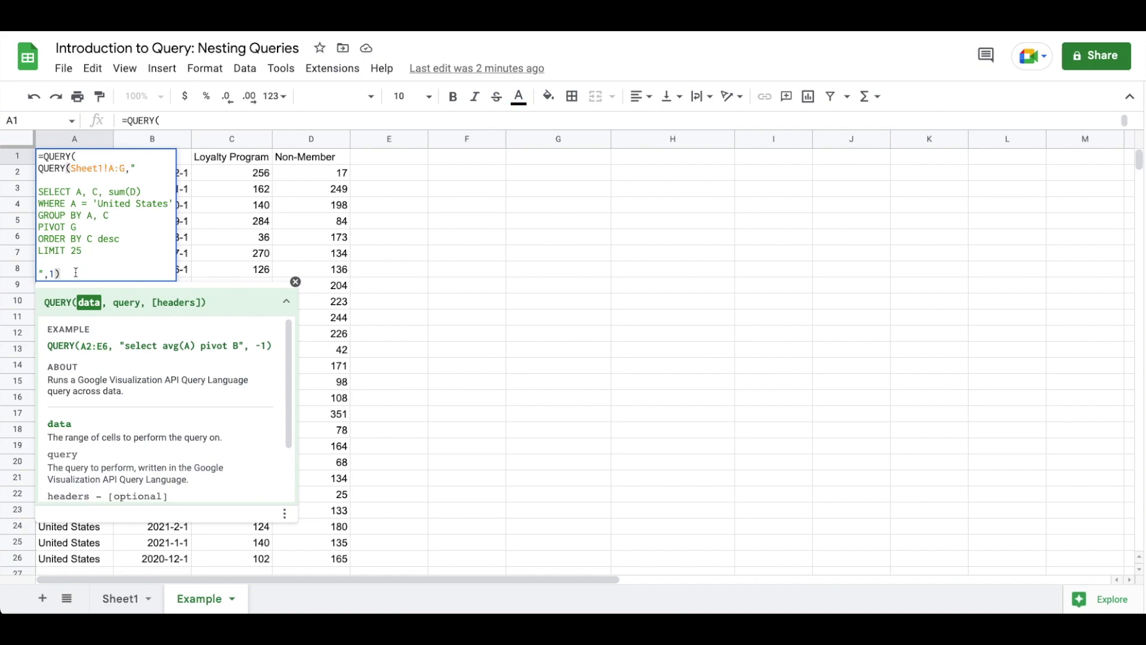
type(",\"")
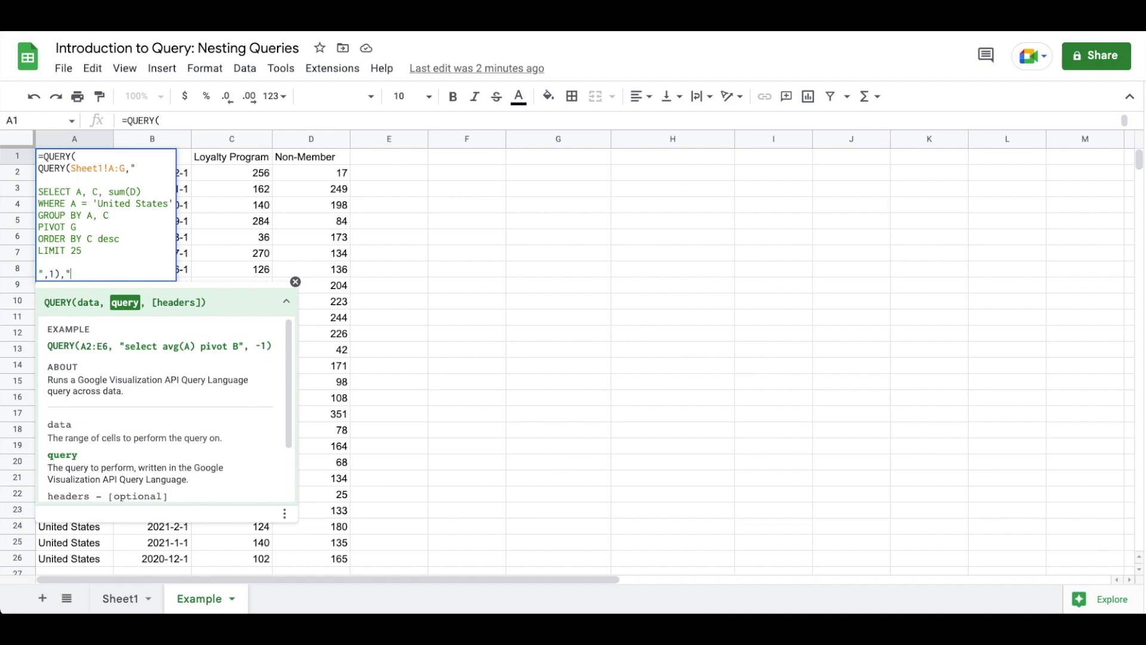
key("ctrl+Return")
key("ctrl+Return")
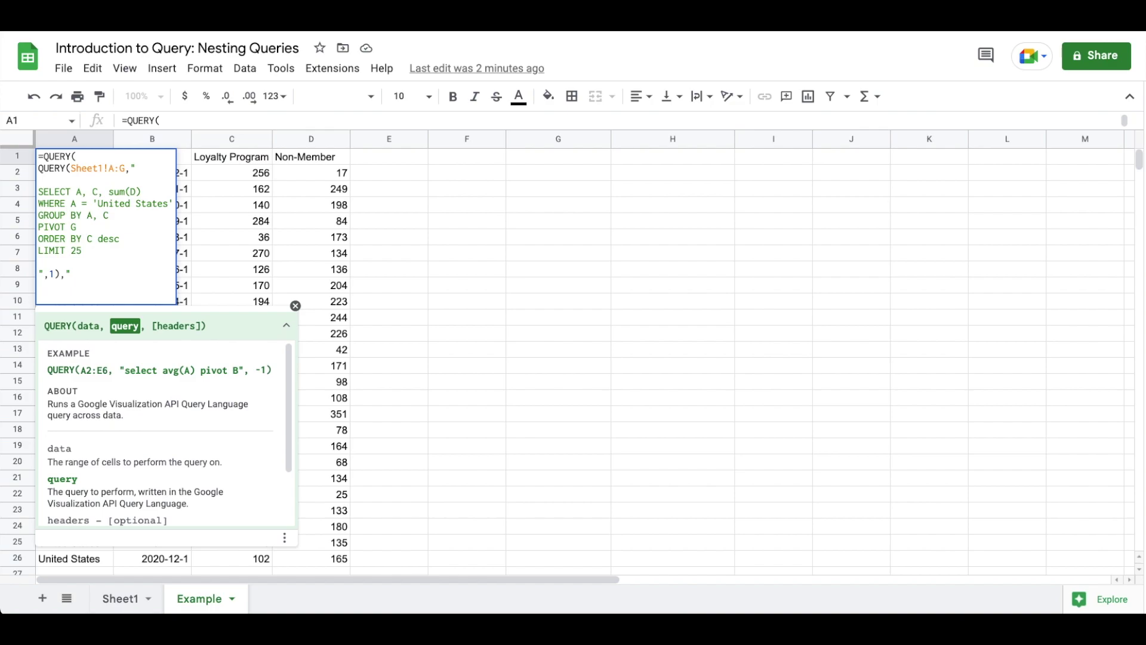
type("SELECT A")
key("ctrl+Return")
Step: Close the outer query with ",1) and retype the source range's end column as G
type("\"")
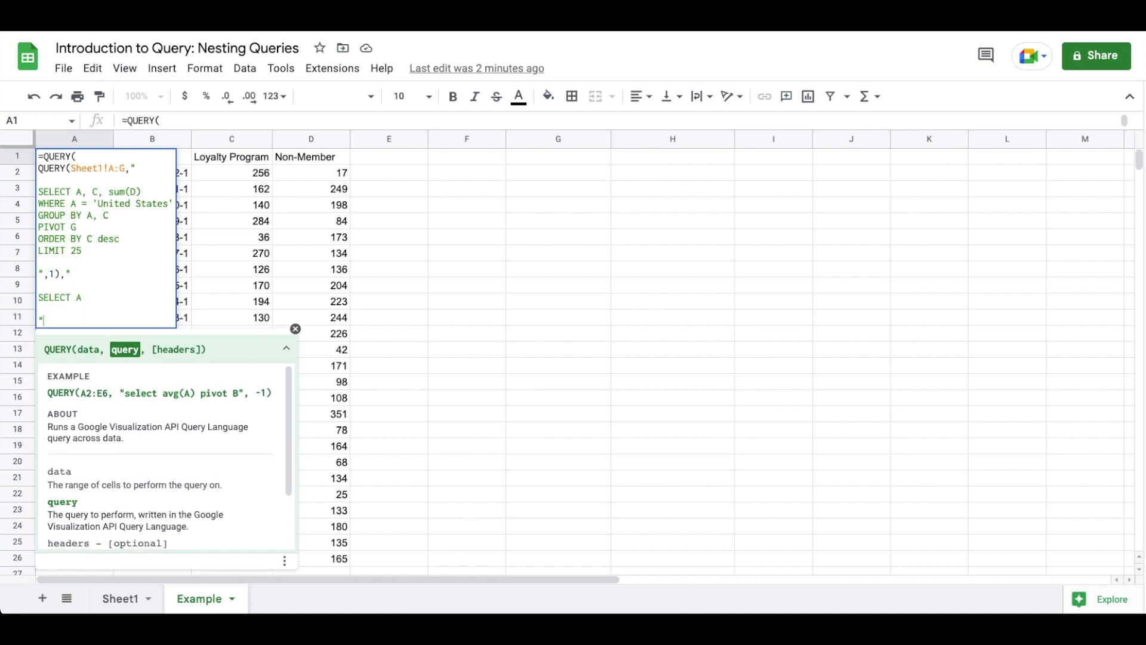
type(",1)")
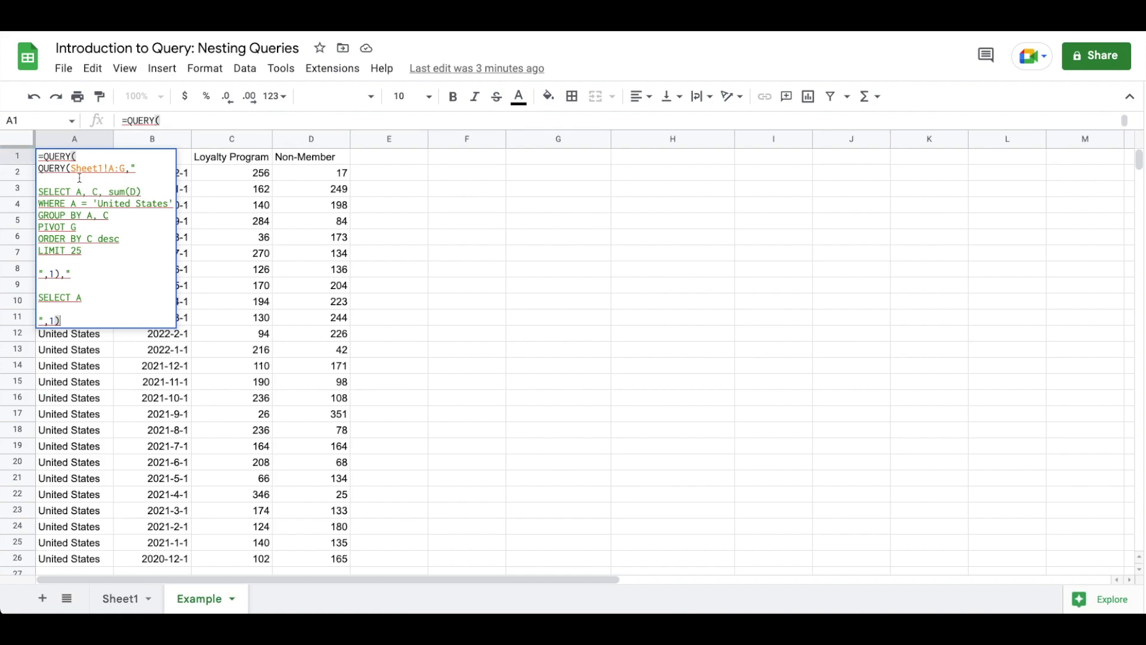
left_click(124, 174)
key("BackSpace")
type("G")
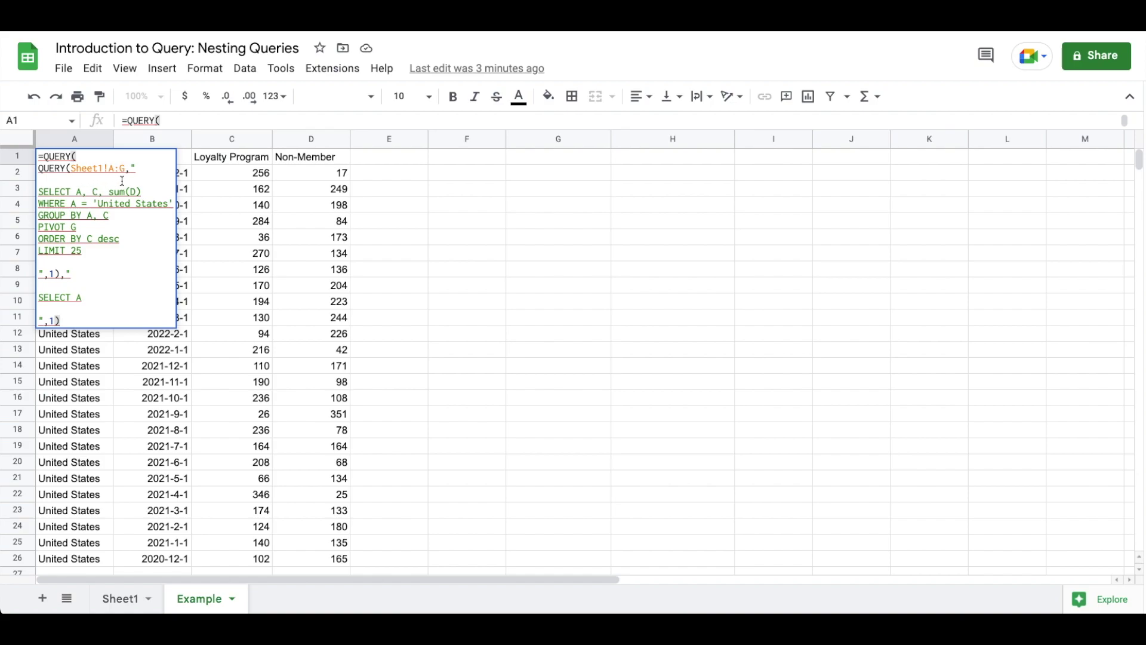
left_click(78, 204)
Step: Replace SELECT A with SELECT Col1 in the outer query string
left_click(81, 290)
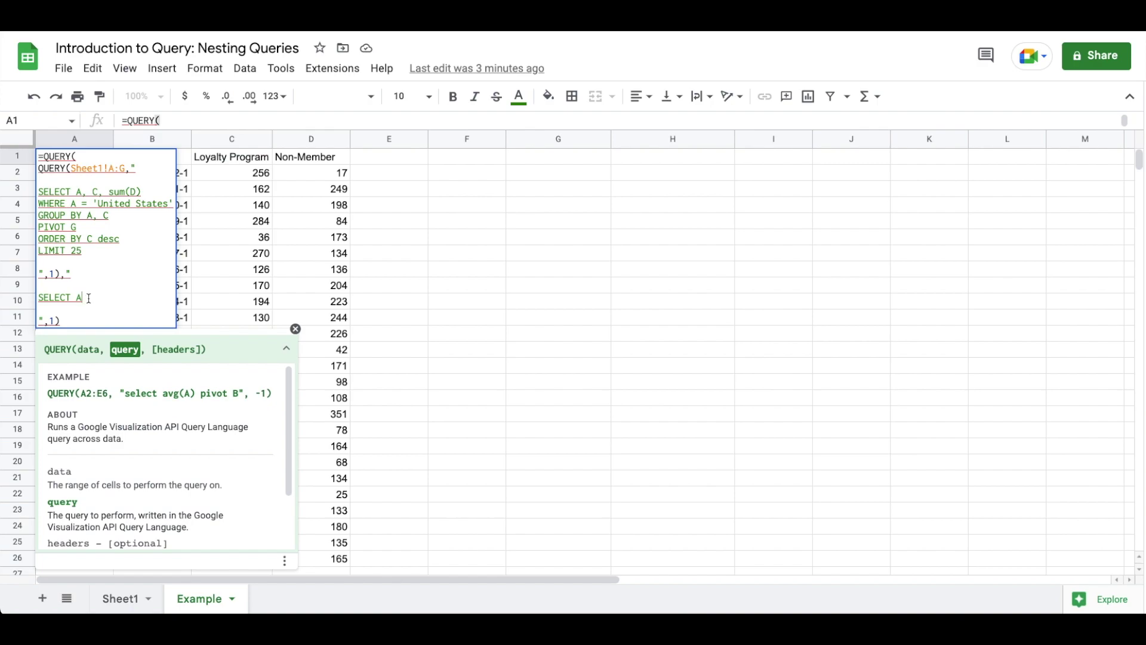
key("BackSpace")
type("Col1")
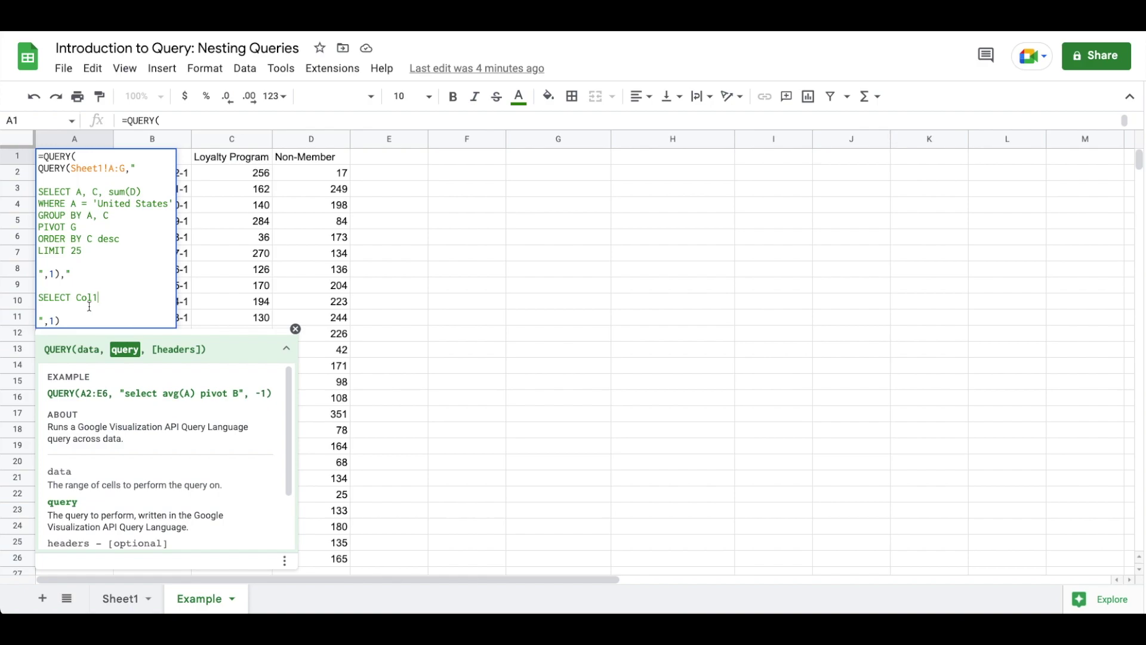
Step: Enter the nested formula, undo it back to the plain pivot query, and reopen A1
key("Return")
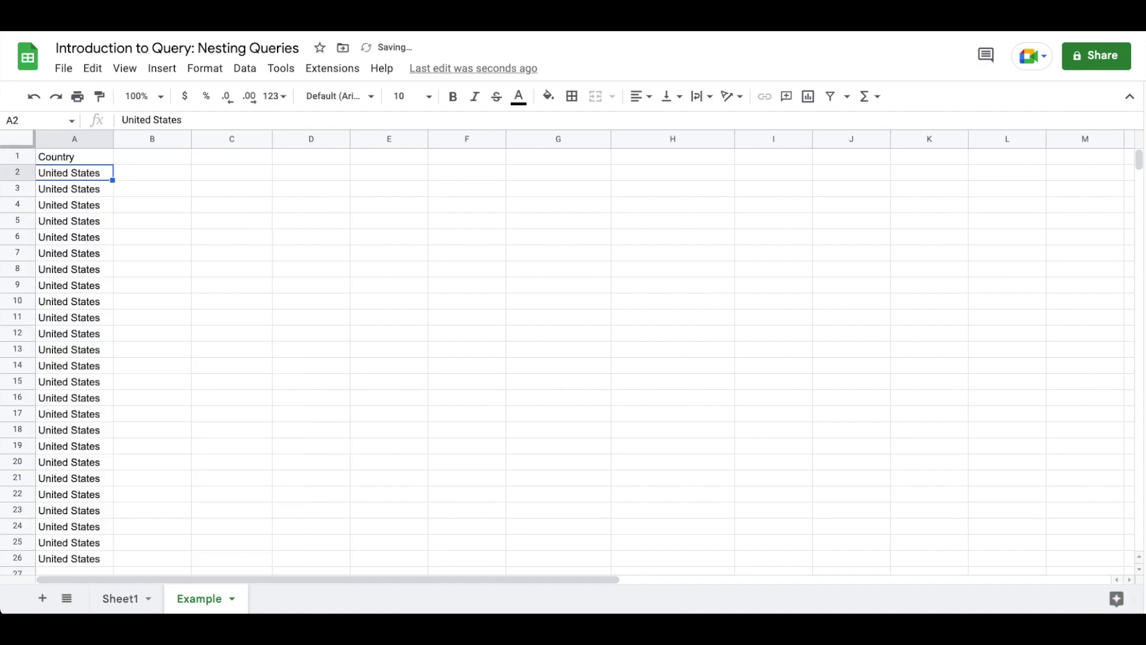
key("Up")
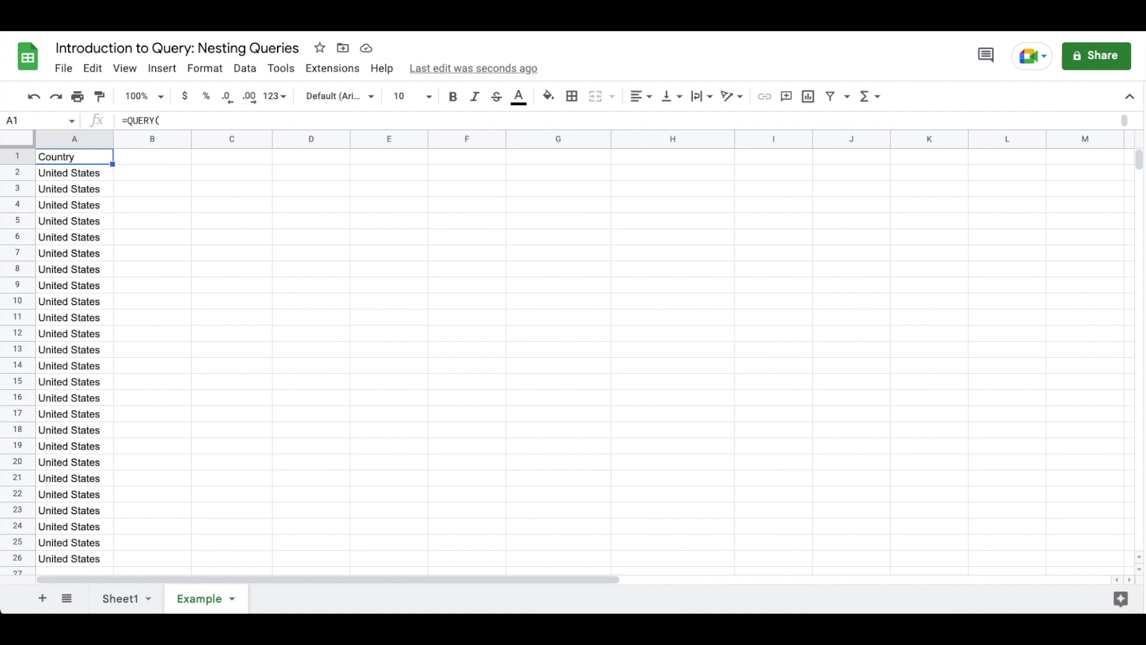
key("ctrl+z")
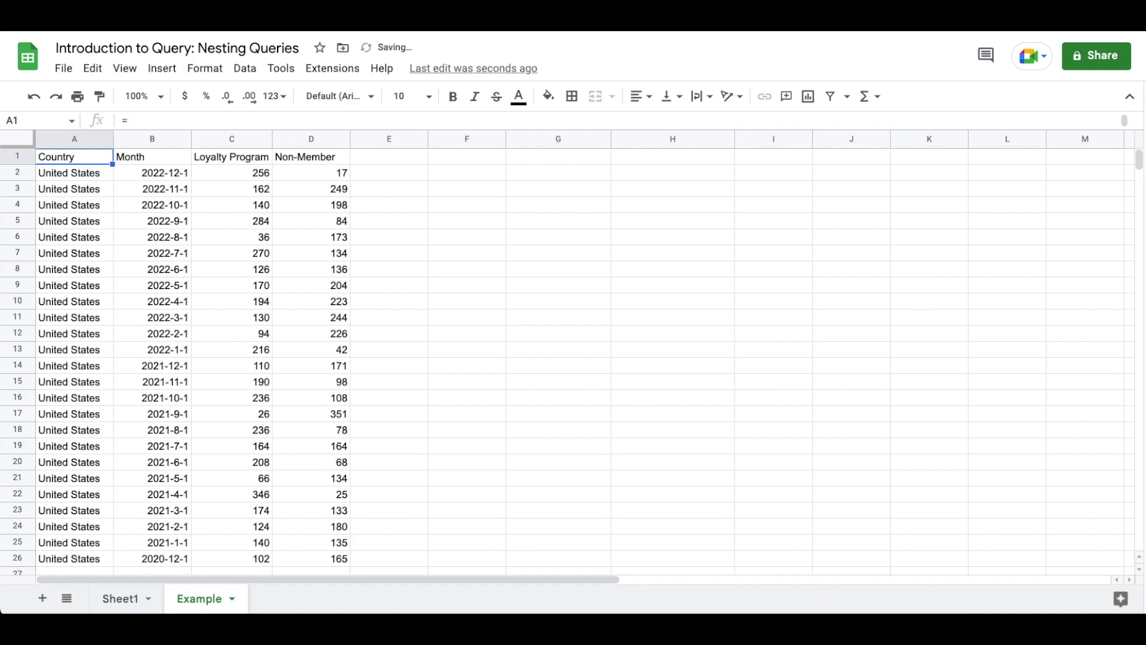
key("Return")
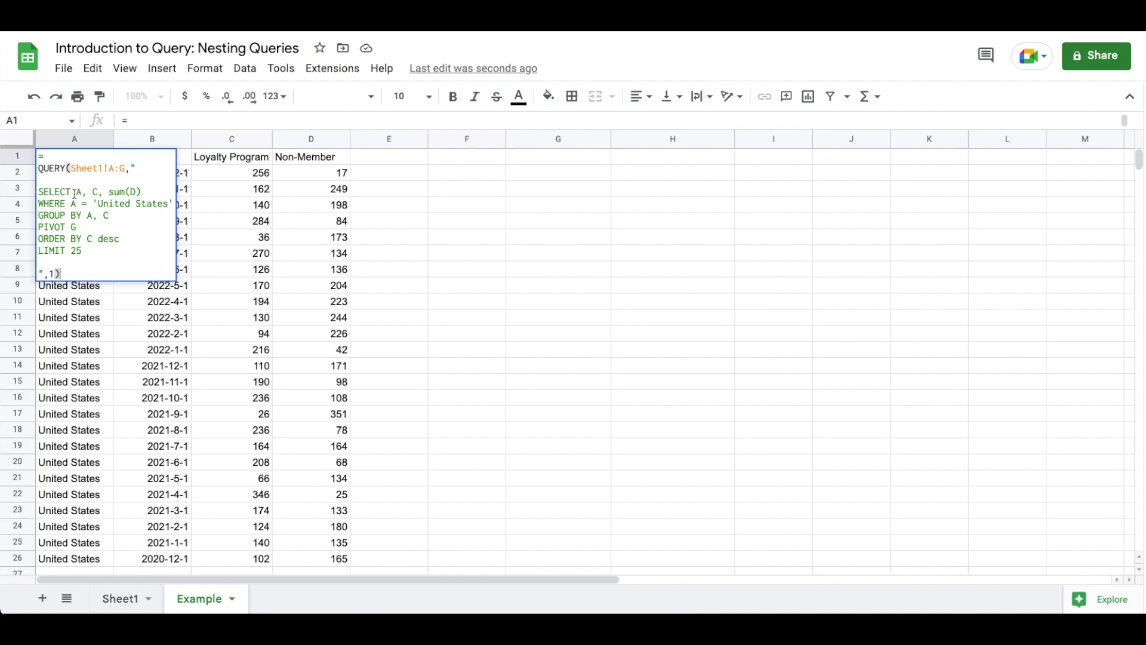
Step: Wrap A1's pivot query in an outer QUERY whose query string is SELECT col1
key("ctrl+Home")
type("QUERY(")
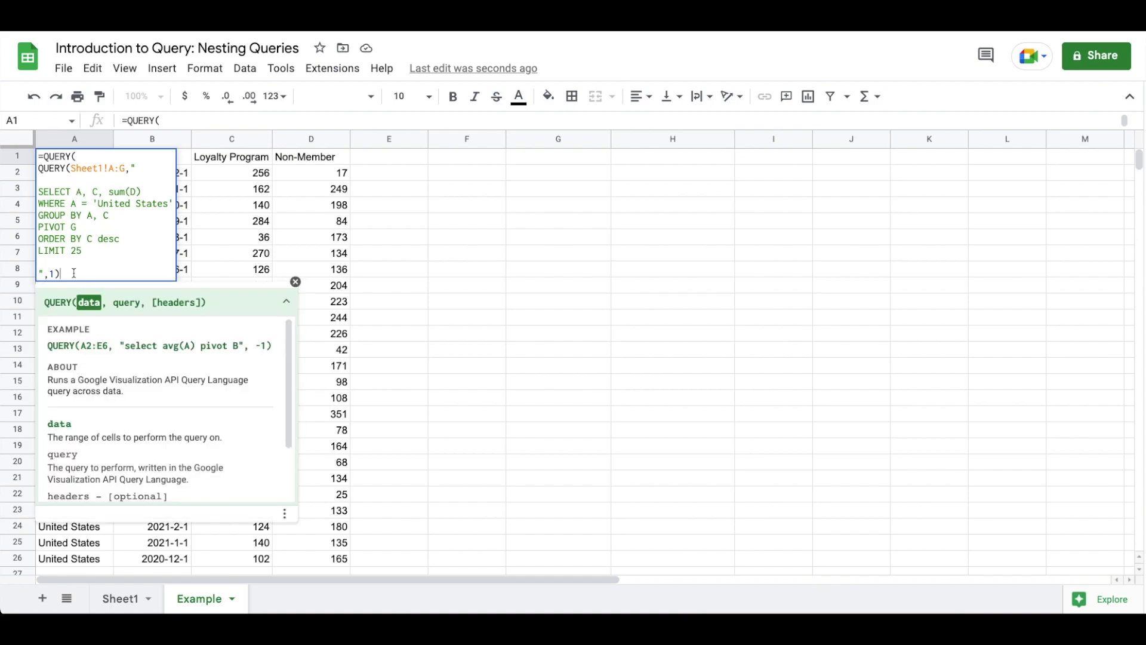
key("ctrl+End")
type(",\"")
key("alt+Return")
key("alt+Return")
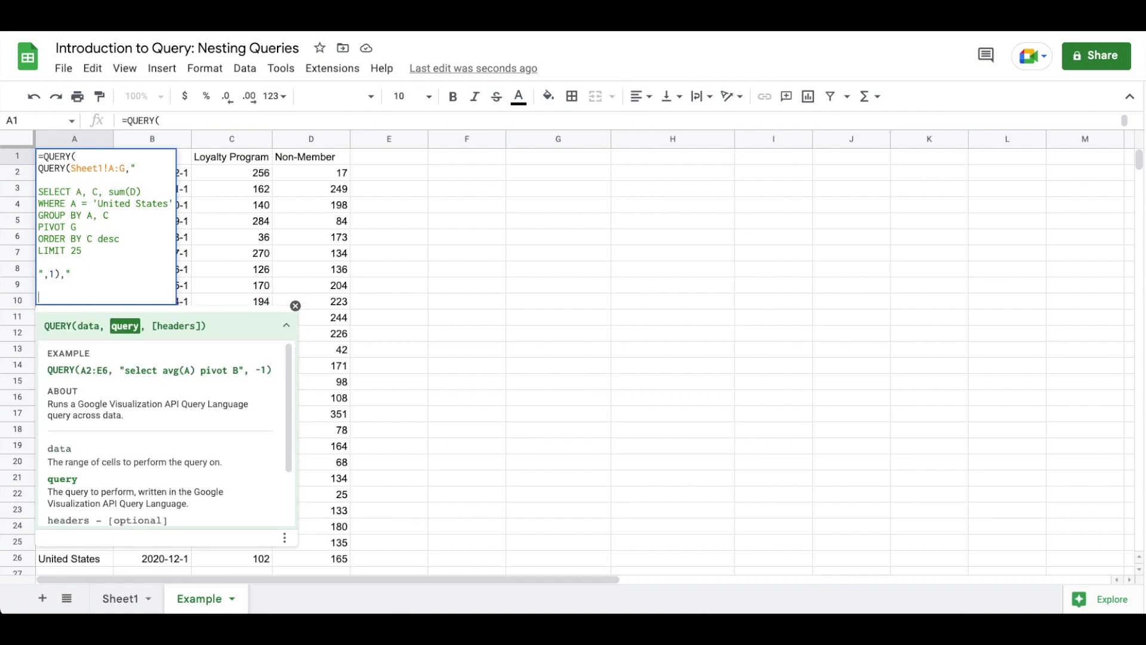
type("Select")
key("shift+Home")
type("SELECT col1")
key("Return")
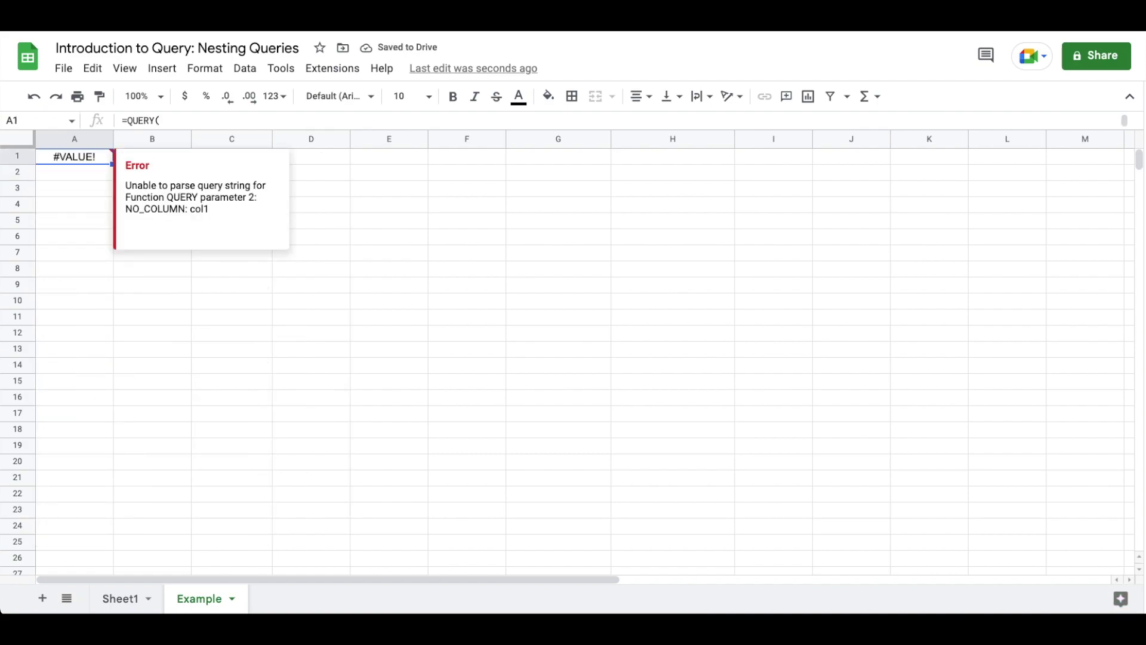
Step: Correct lowercase col1 to Col1 and extend the outer SELECT to Col1, Col2
key("Return")
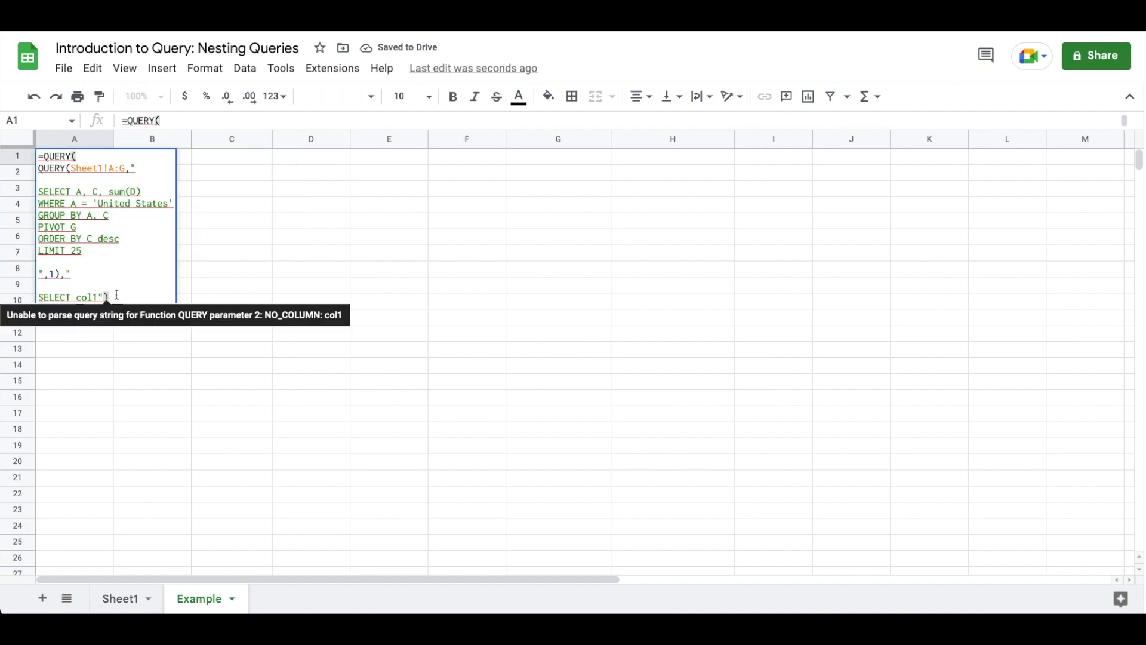
left_click_drag(109, 297, 71, 297)
type("Col1")
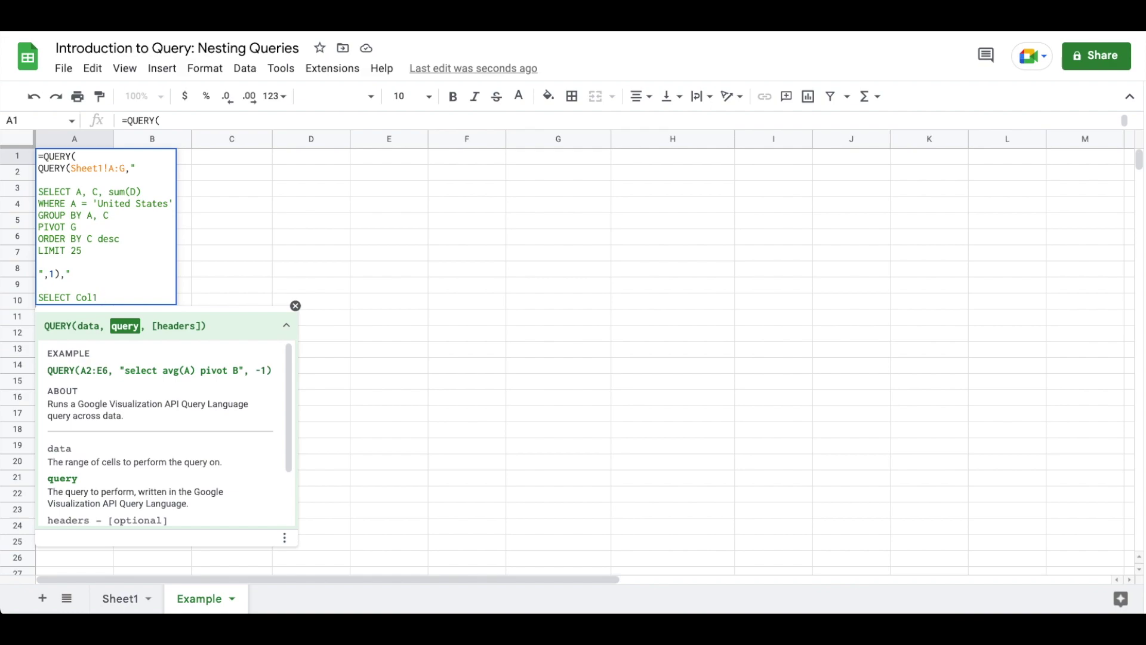
type(", Col2")
key("alt+Return")
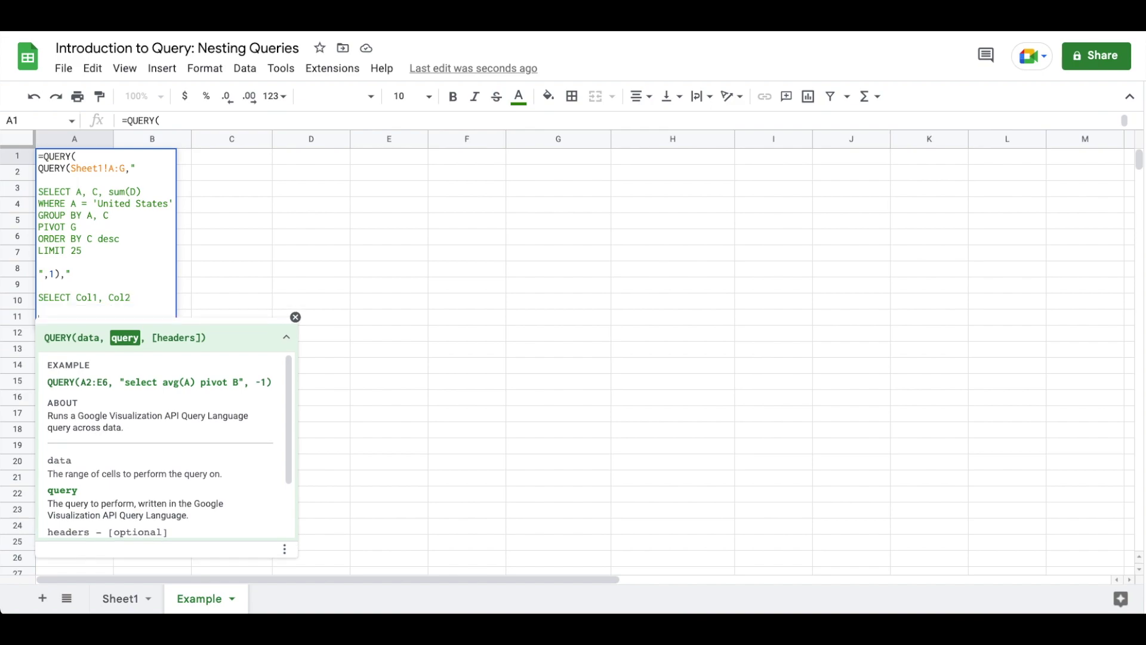
key("alt+Return")
Step: Close the outer query with ",1), then change its selection to SELECT *
type("\",1)")
key("Return")
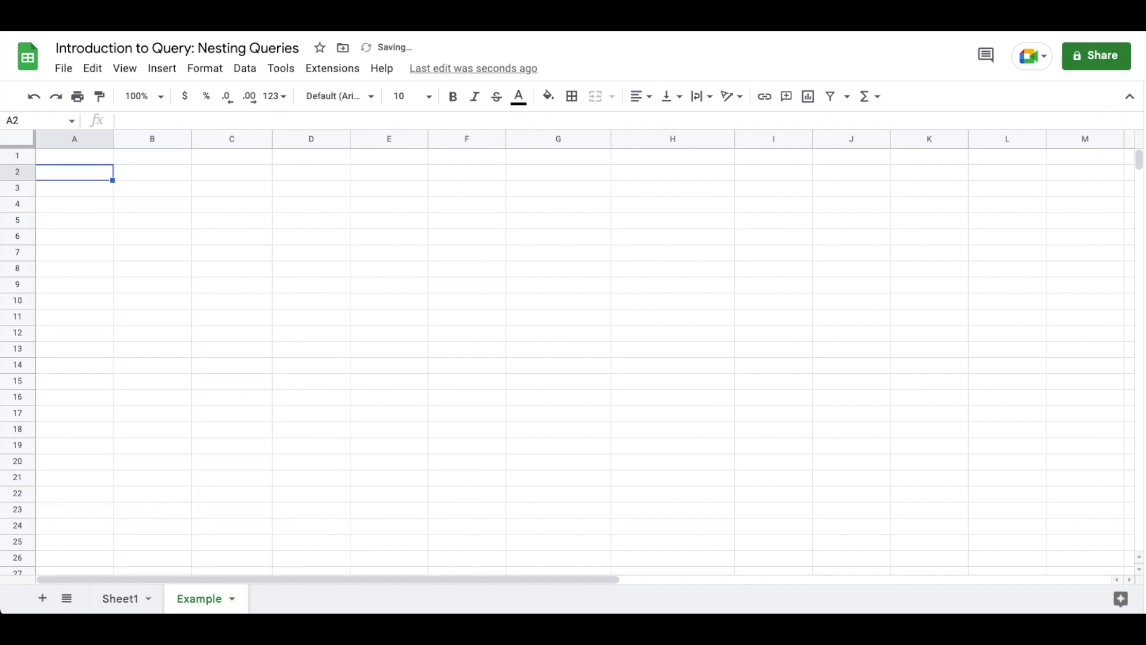
left_click(74, 157)
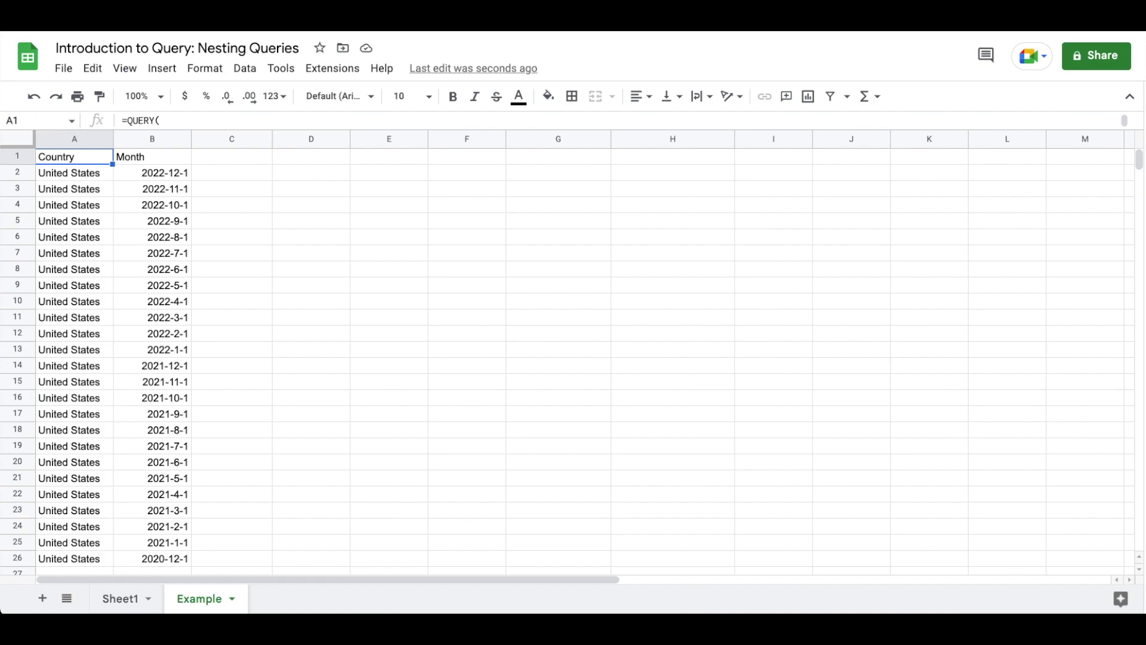
key("Return")
left_click(147, 297)
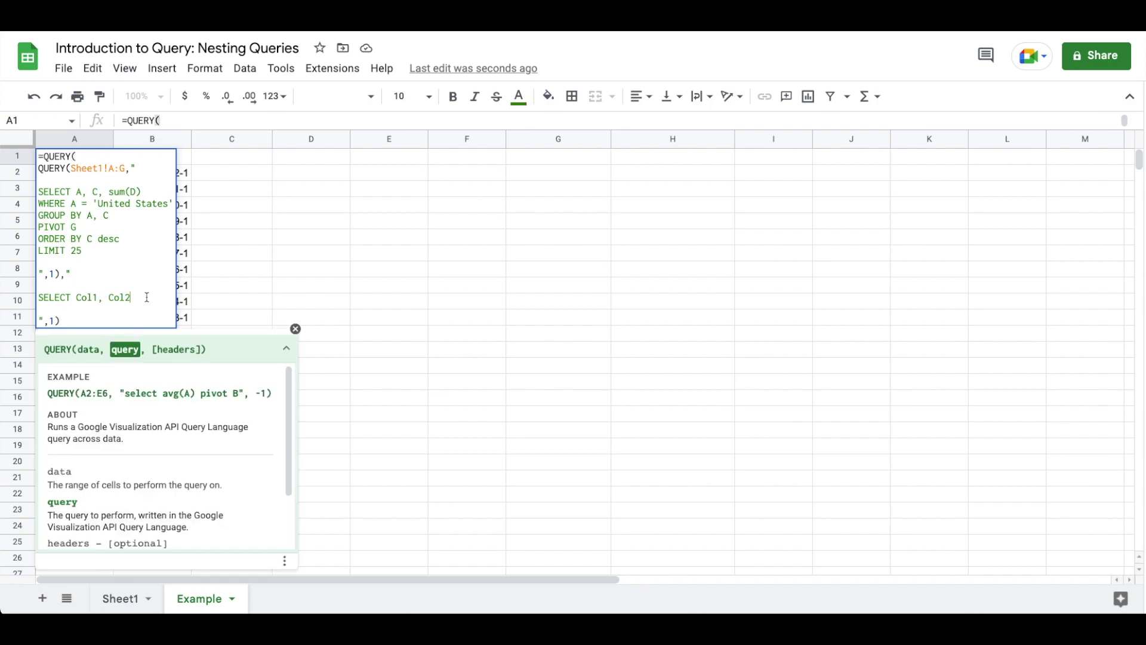
key("BackSpace")
key("BackSpace")
key("BackSpace")
key("BackSpace")
key("BackSpace")
key("BackSpace")
key("BackSpace")
key("BackSpace")
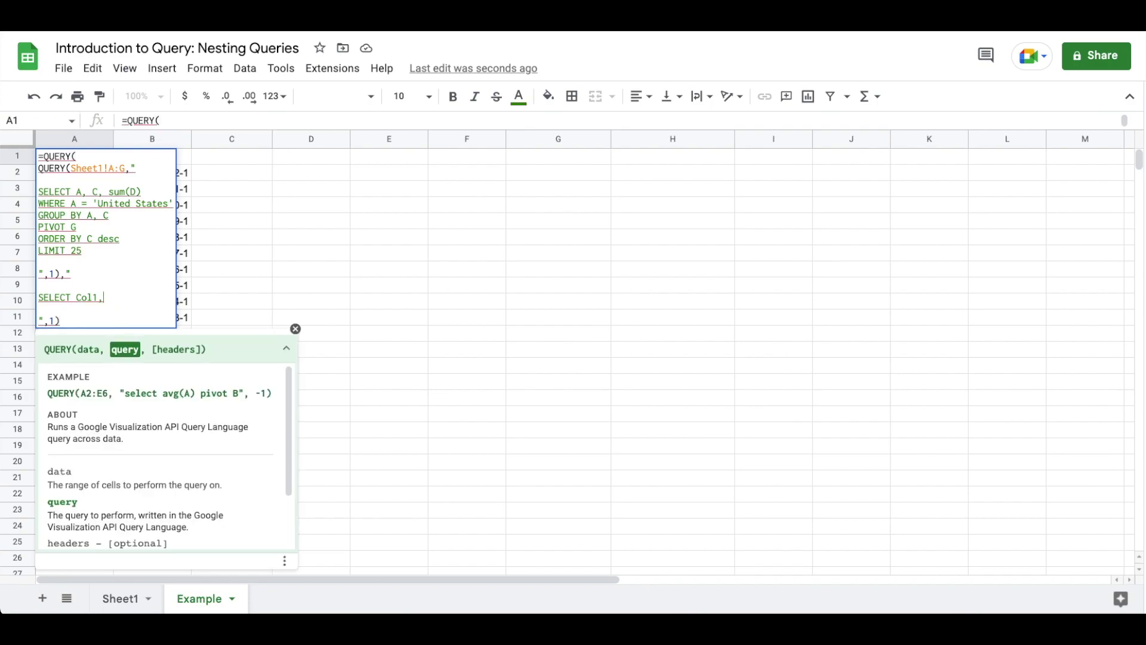
key("BackSpace")
key("BackSpace")
type("*")
key("Return")
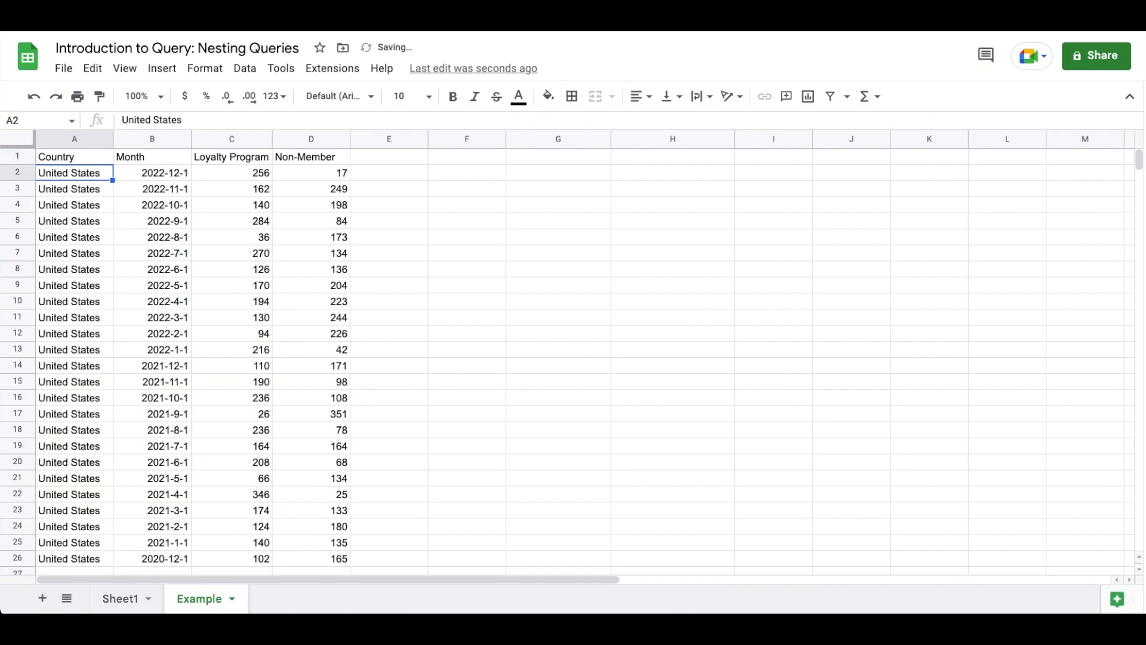
left_click(74, 156)
Step: Make the outer query SELECT Col1, Col2, Col3, Col4, Col3 + Col4 labelled 'Total Inventory'
key("Return")
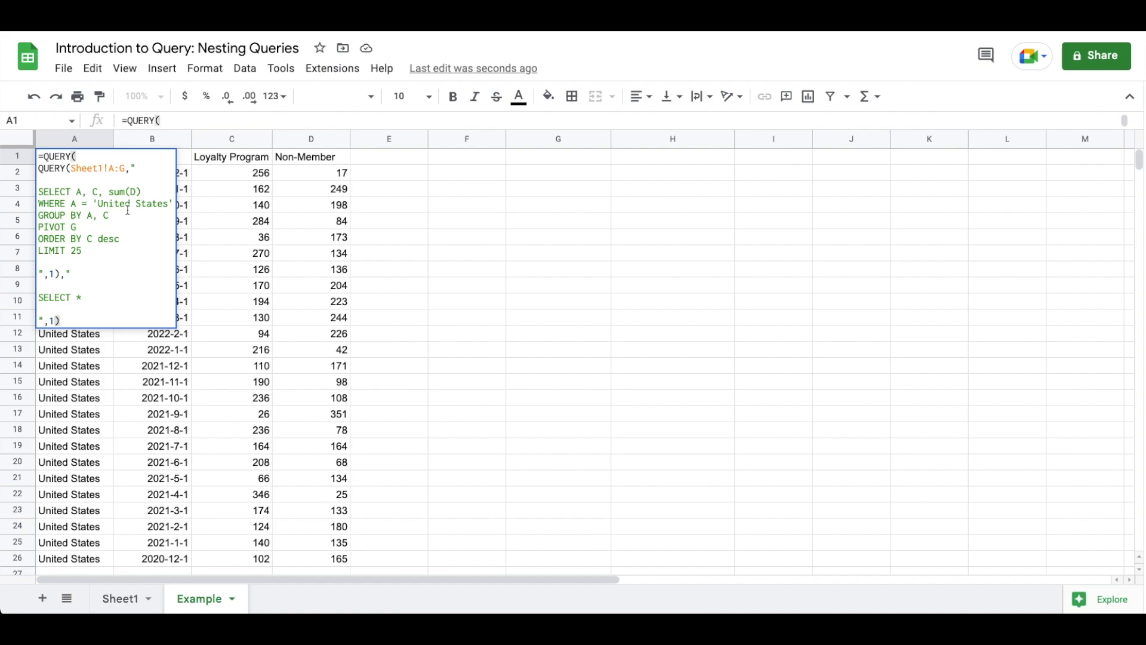
left_click(93, 301)
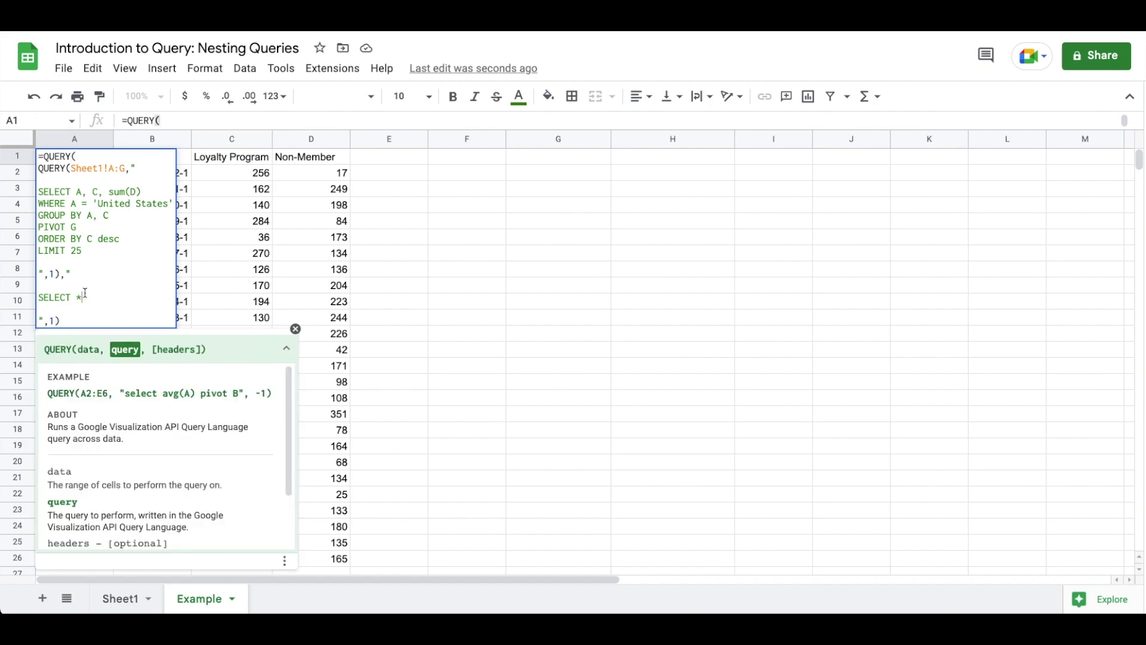
key("BackSpace")
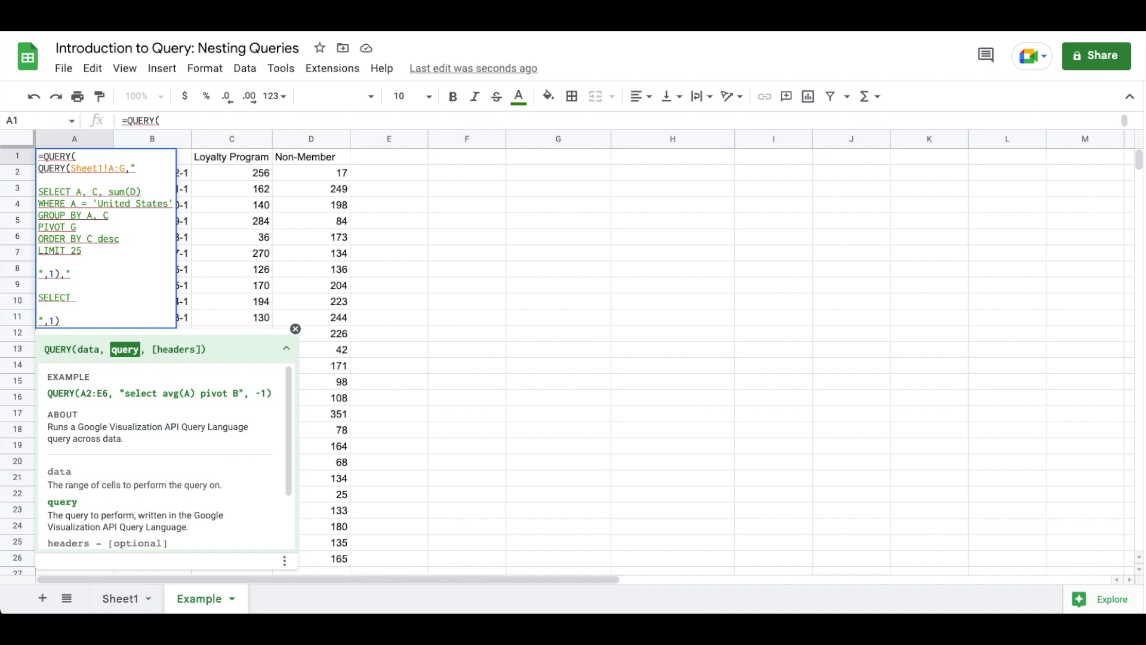
type("Col1, Col2, Col")
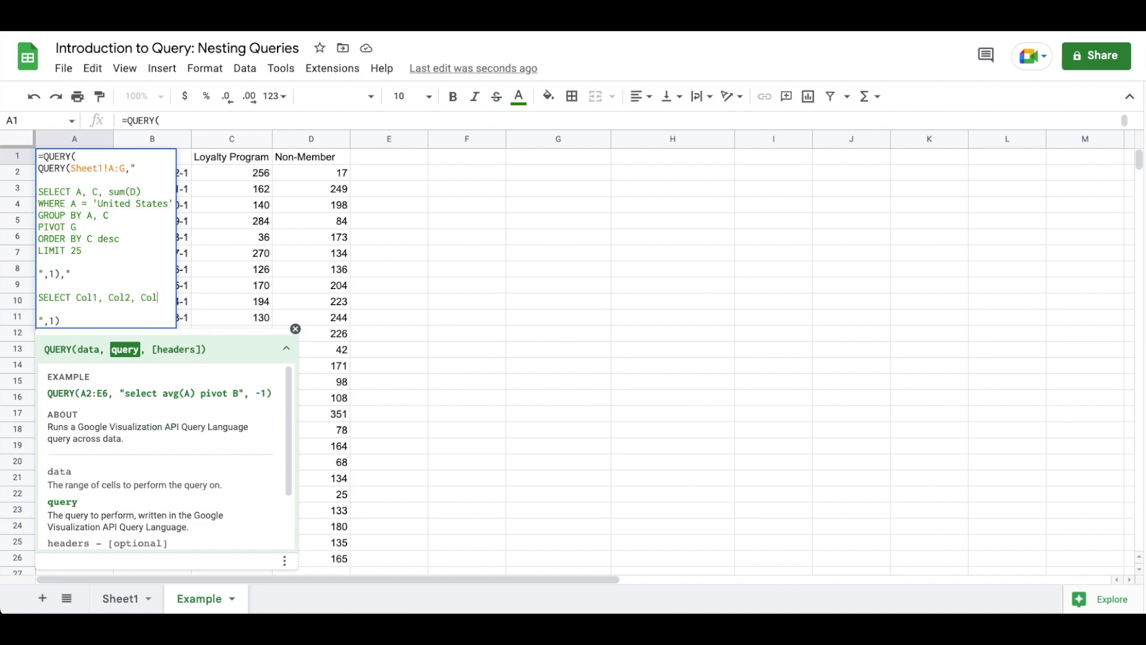
type("3, Col4")
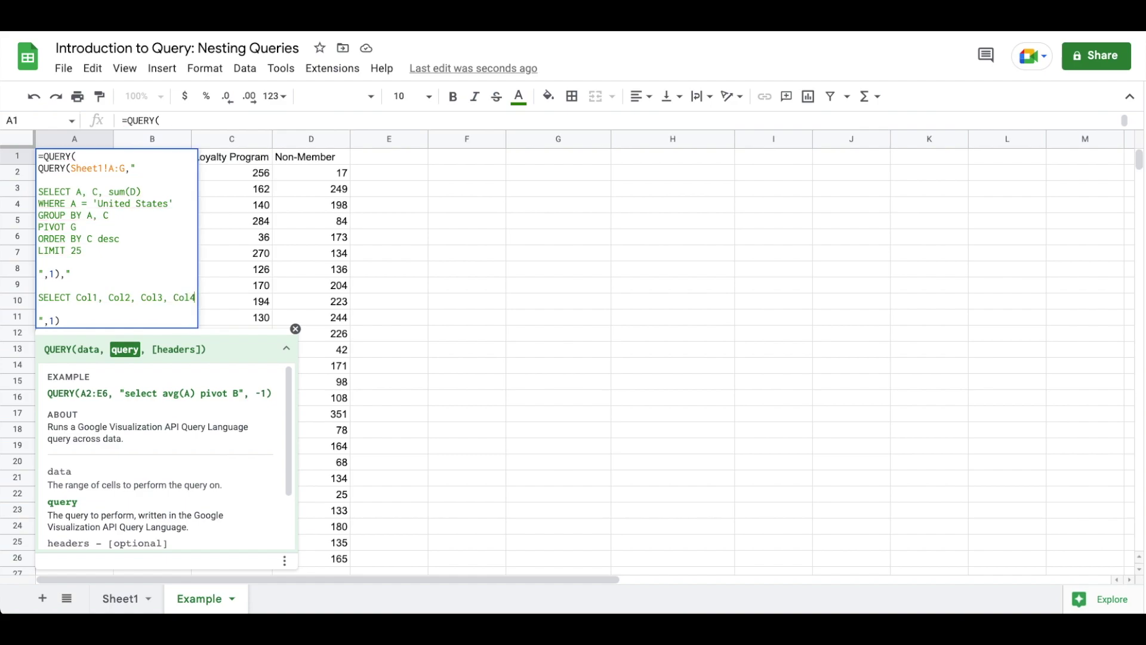
type(", Col3")
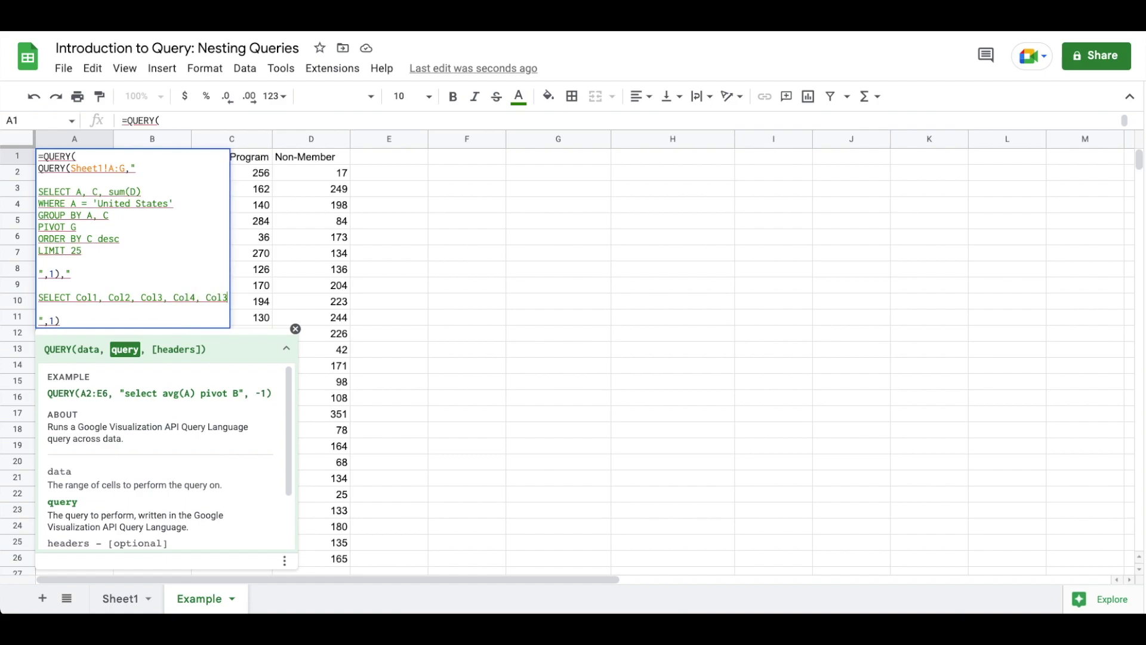
type(" + ")
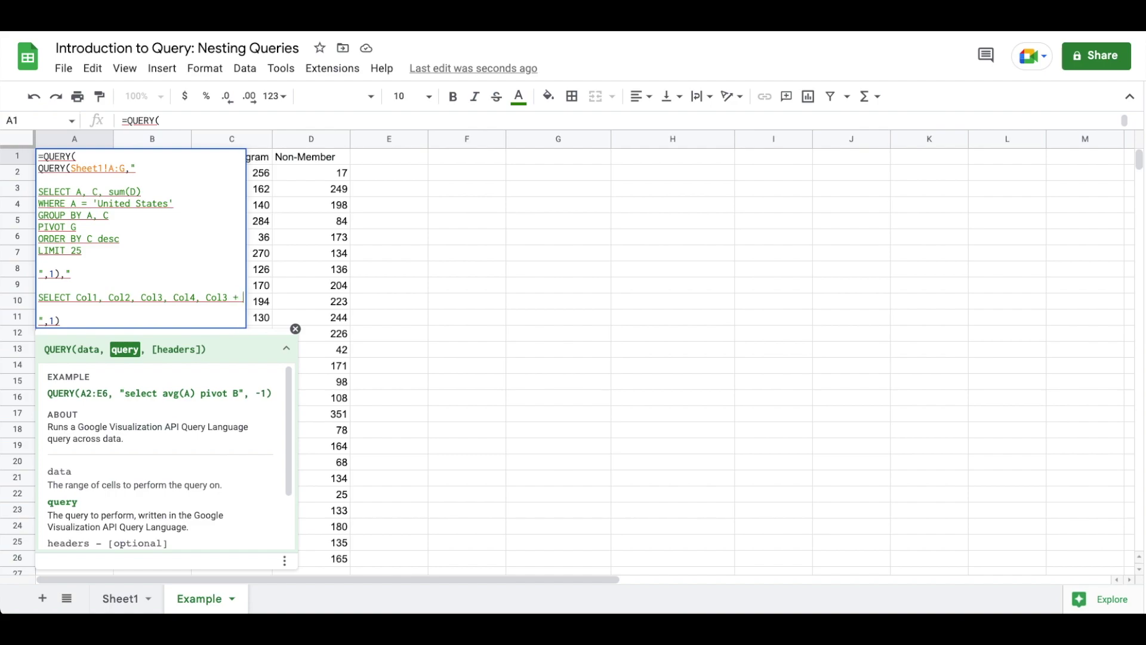
type("Col4")
key("ctrl+Return")
key("ctrl+Return")
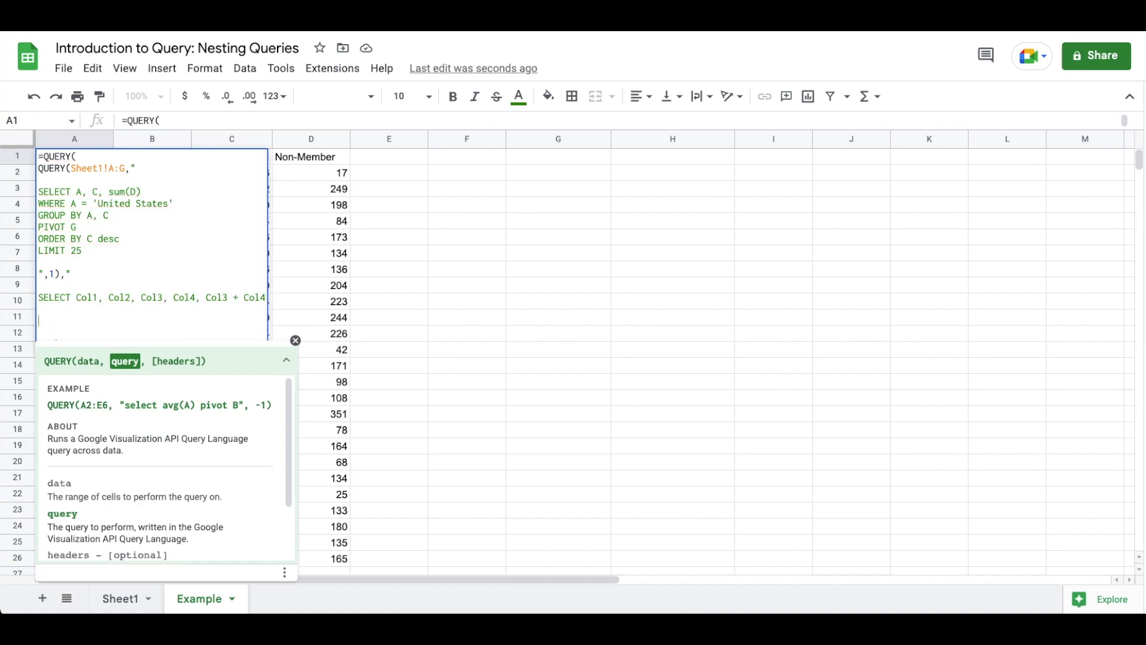
type("LABEL")
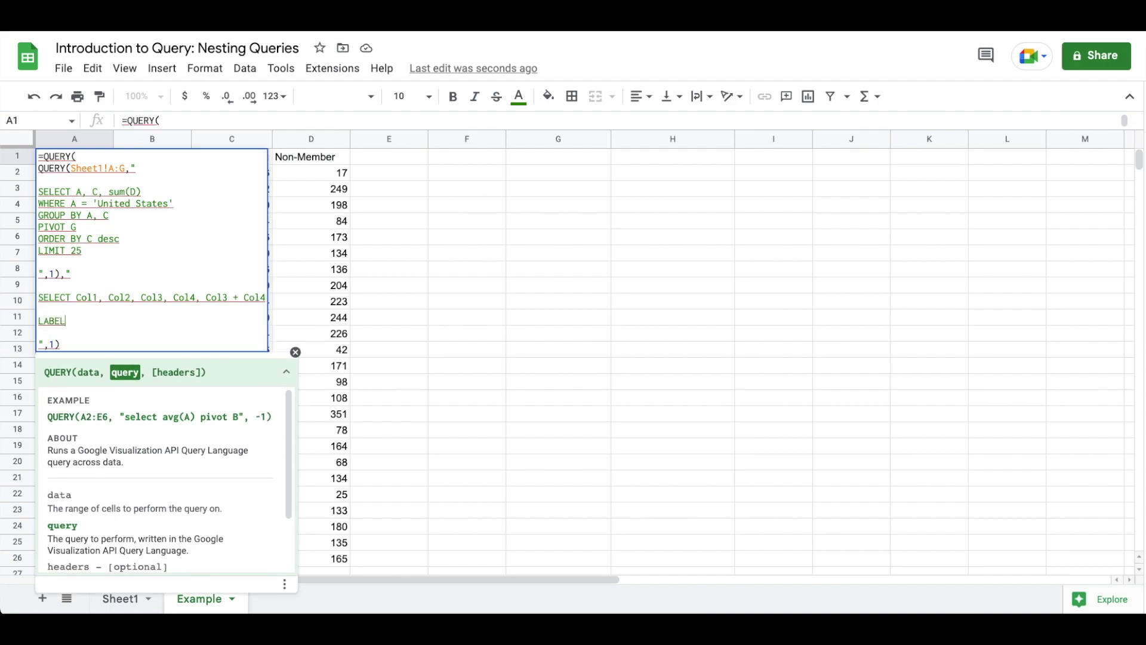
key("ctrl+Return")
type("Col3")
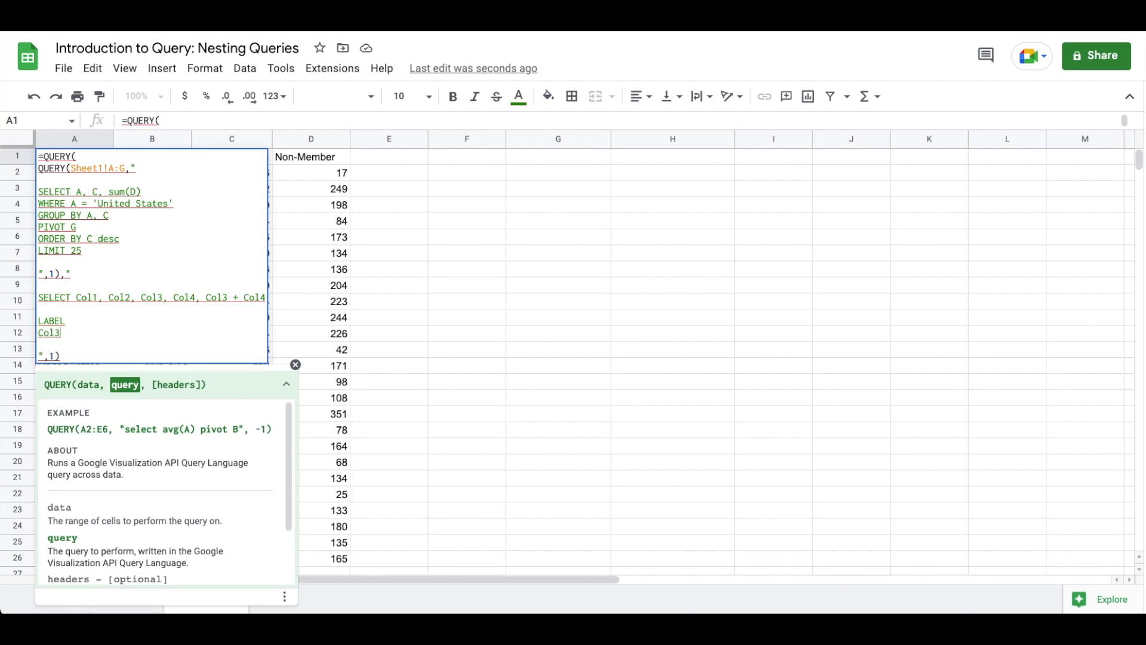
type("+Col4 'Total Inventory'")
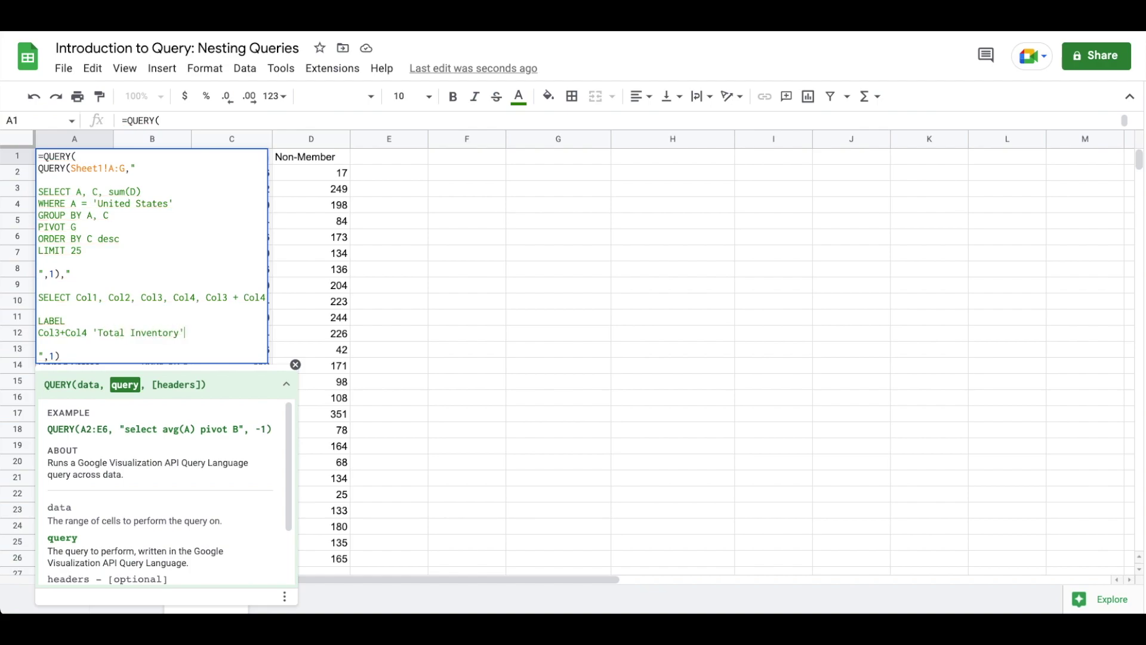
key("Return")
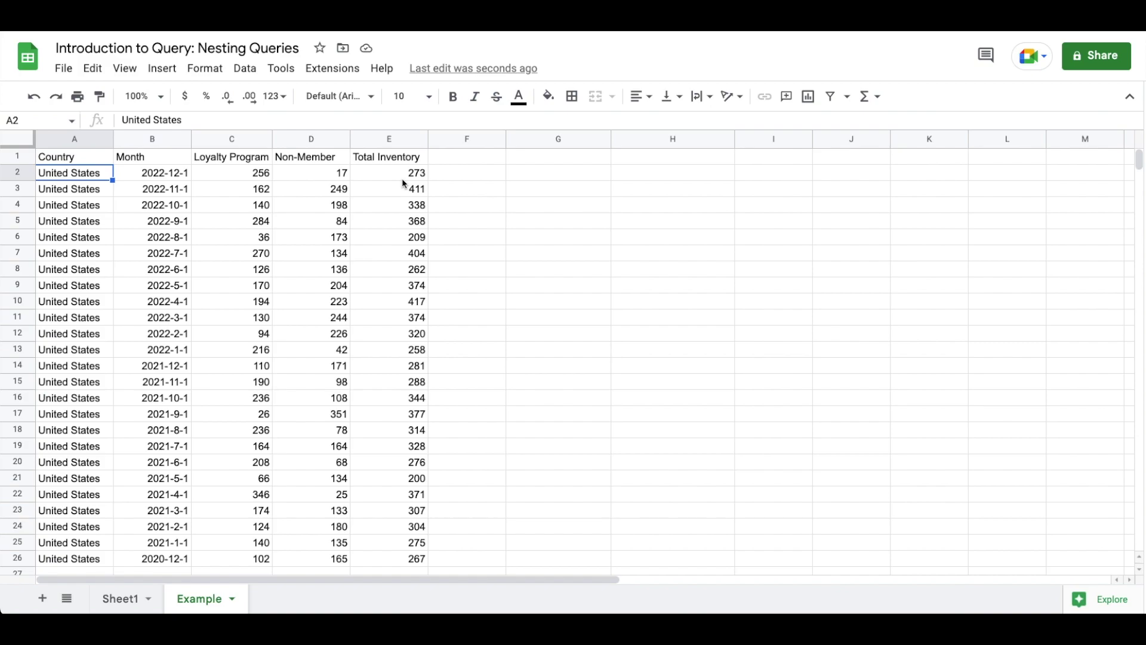
Step: Start a G1 QUERY over Sheet1!A:G selecting A, C, sum(D) WHERE A = 'United States'
left_click(539, 161)
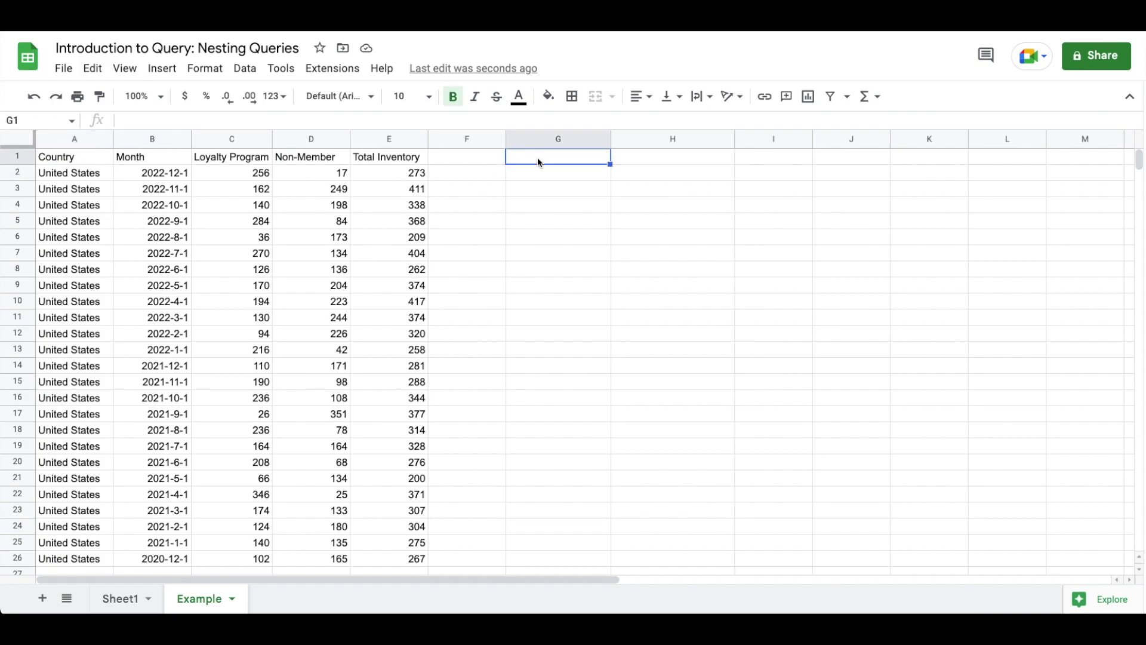
type("=quer")
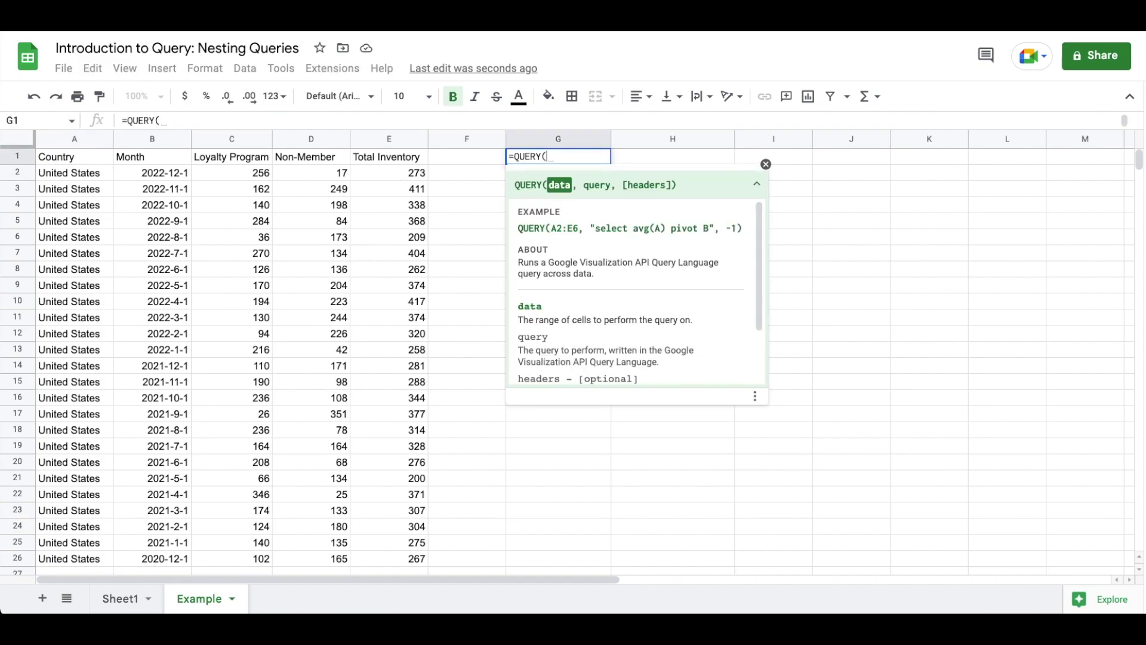
left_click(127, 598)
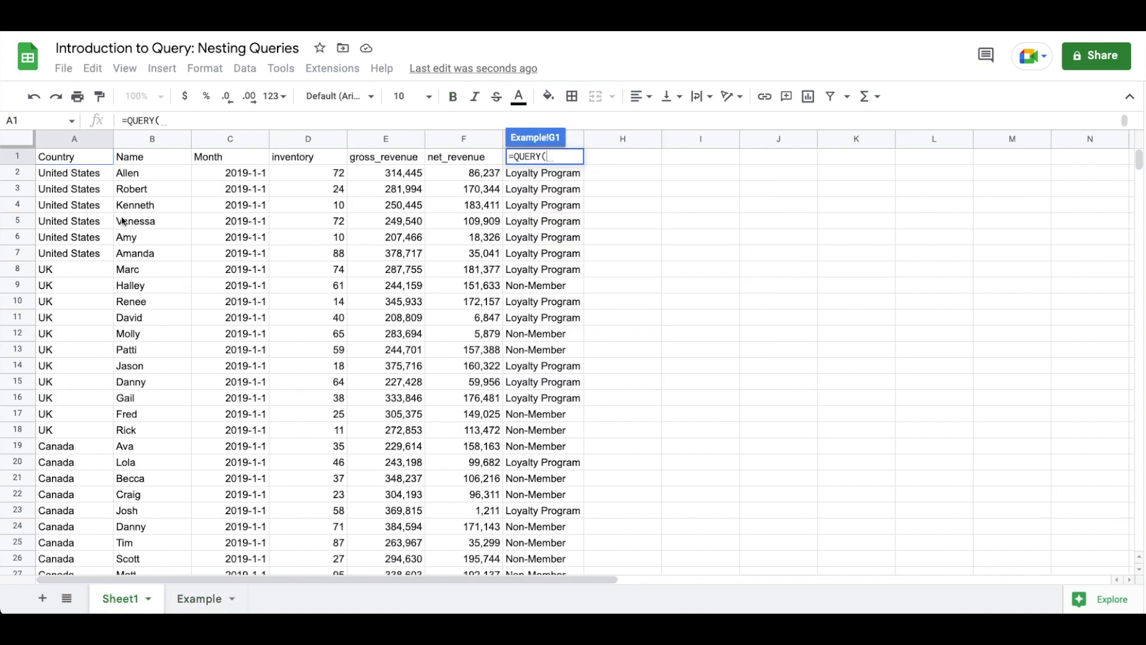
left_click_drag(67, 143, 541, 139)
type(",")
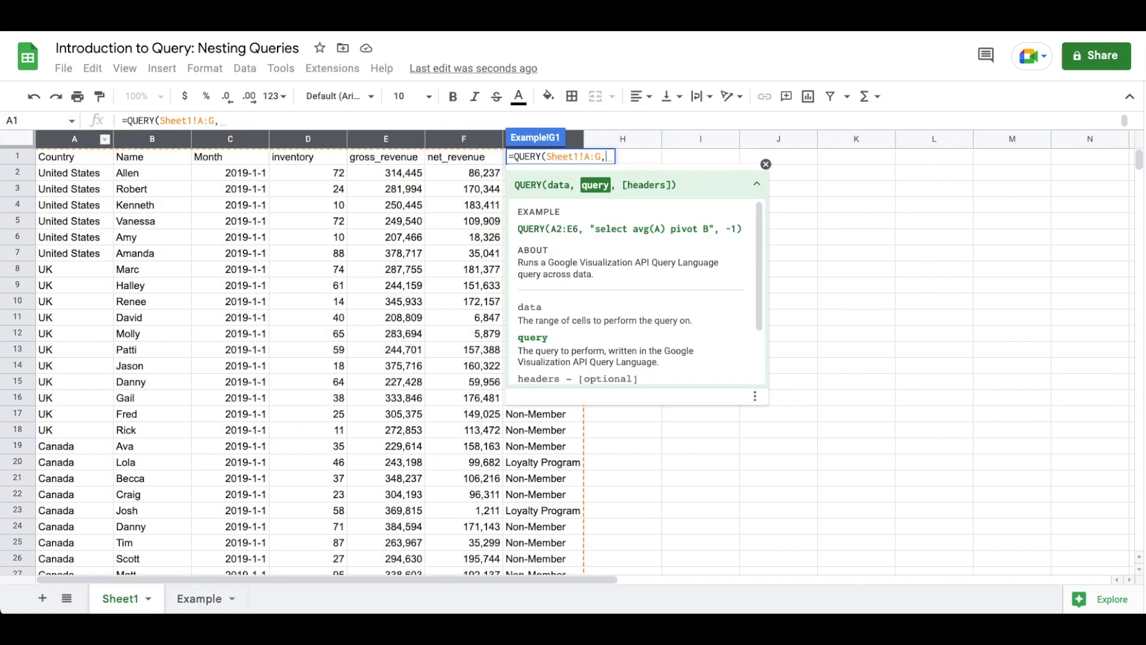
type("\"")
key("ctrl+Return")
key("ctrl+Return")
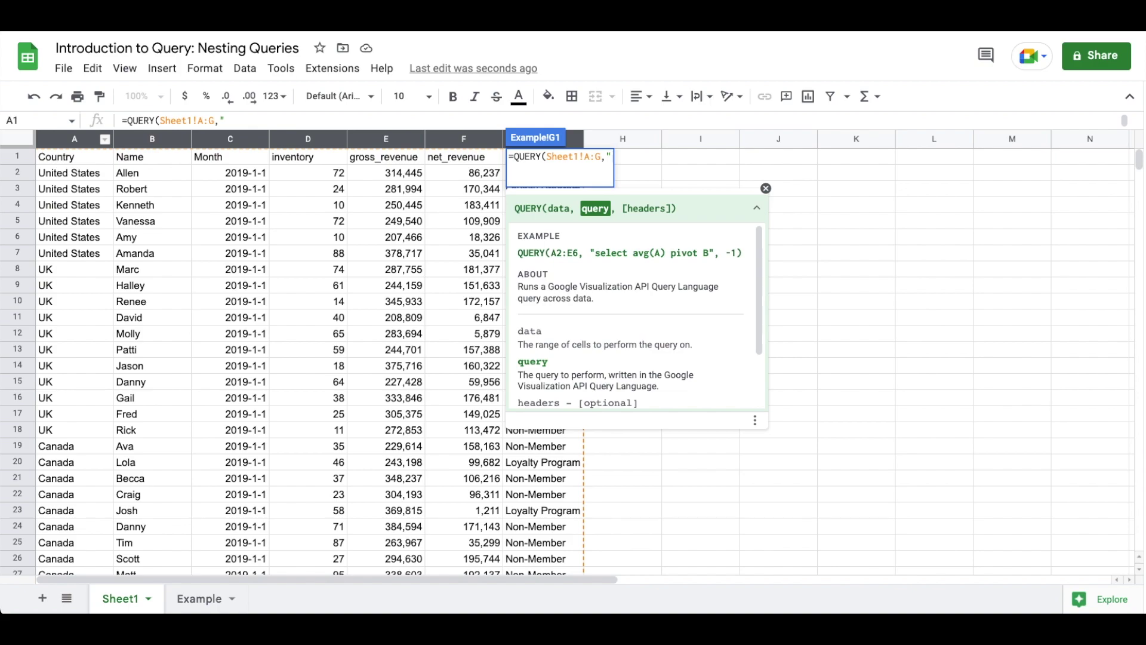
type("SELECT A, C, sum(D)")
key("alt+Return")
type("WHERE A")
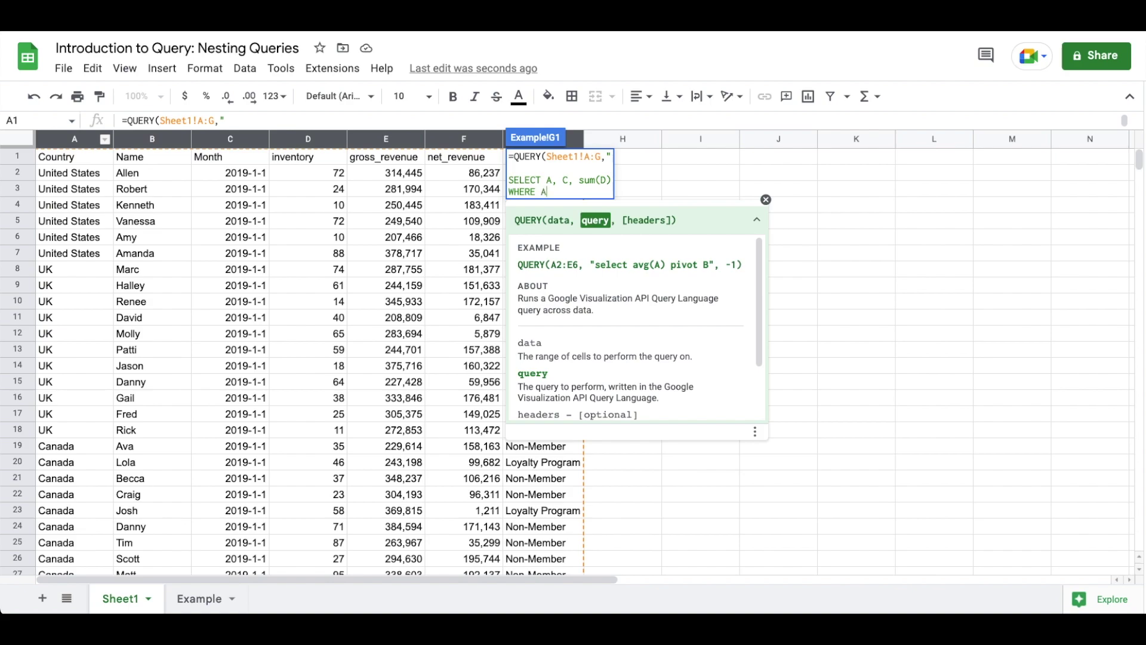
type(" = 'United States'")
Step: Add GROUP BY A, C and ORDER BY A, C, then close the G1 query with ",1)
key("alt+Return")
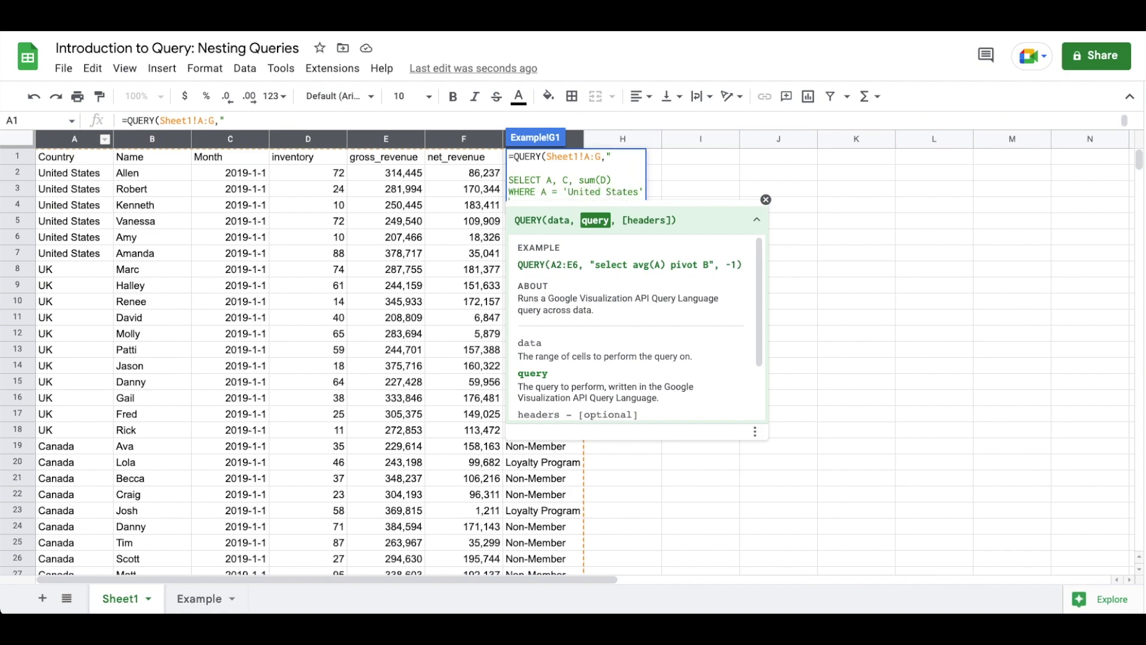
type("GROUP BY ")
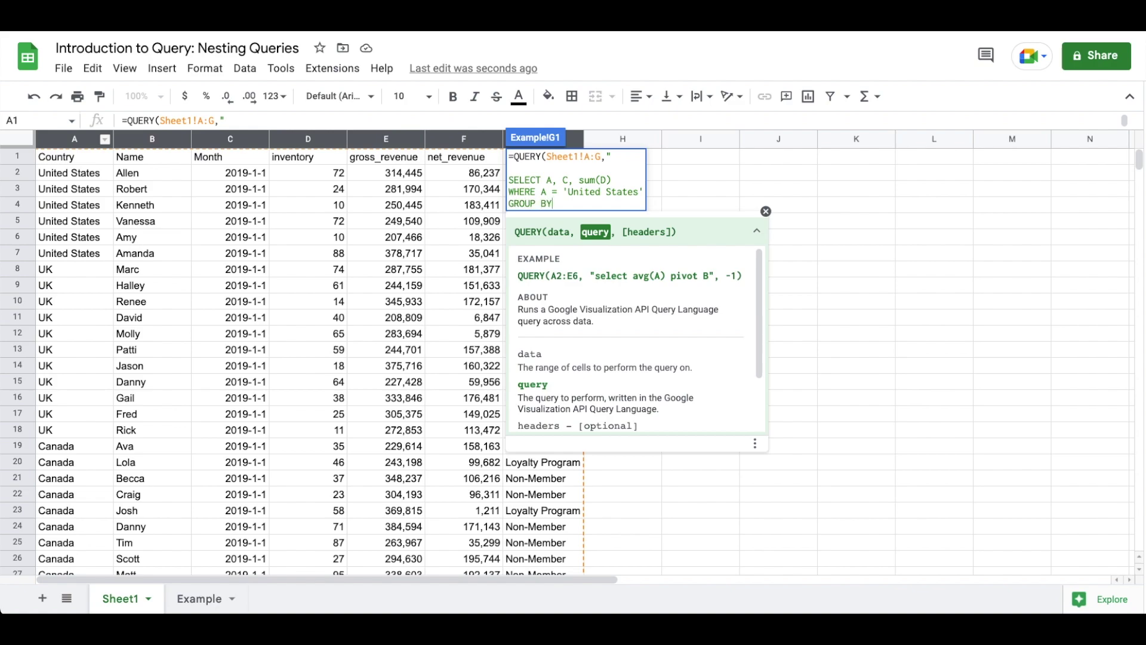
type("A, C")
key("alt+Return")
type("ORDER ")
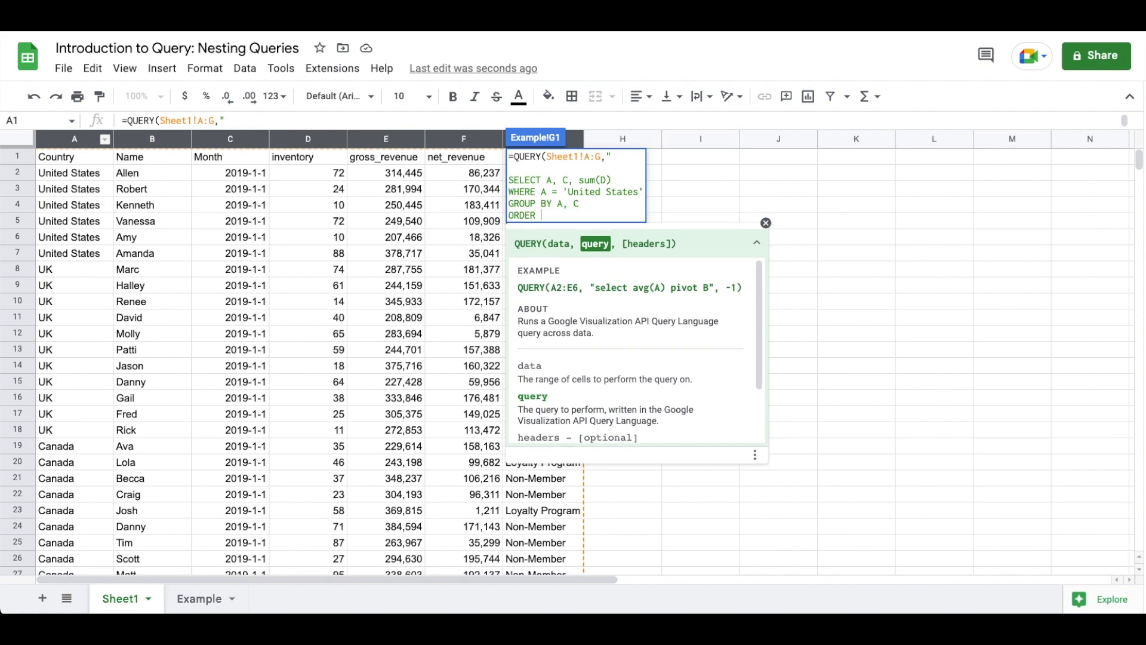
type("BY A, C")
key("alt+Return")
type("\"")
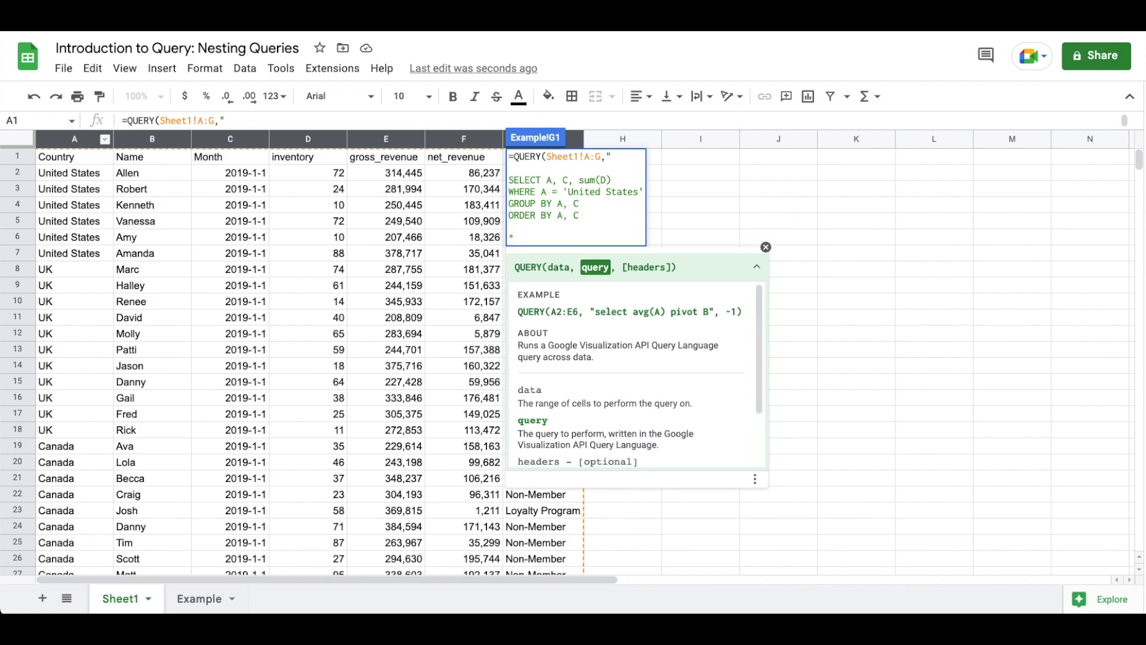
type(",1)")
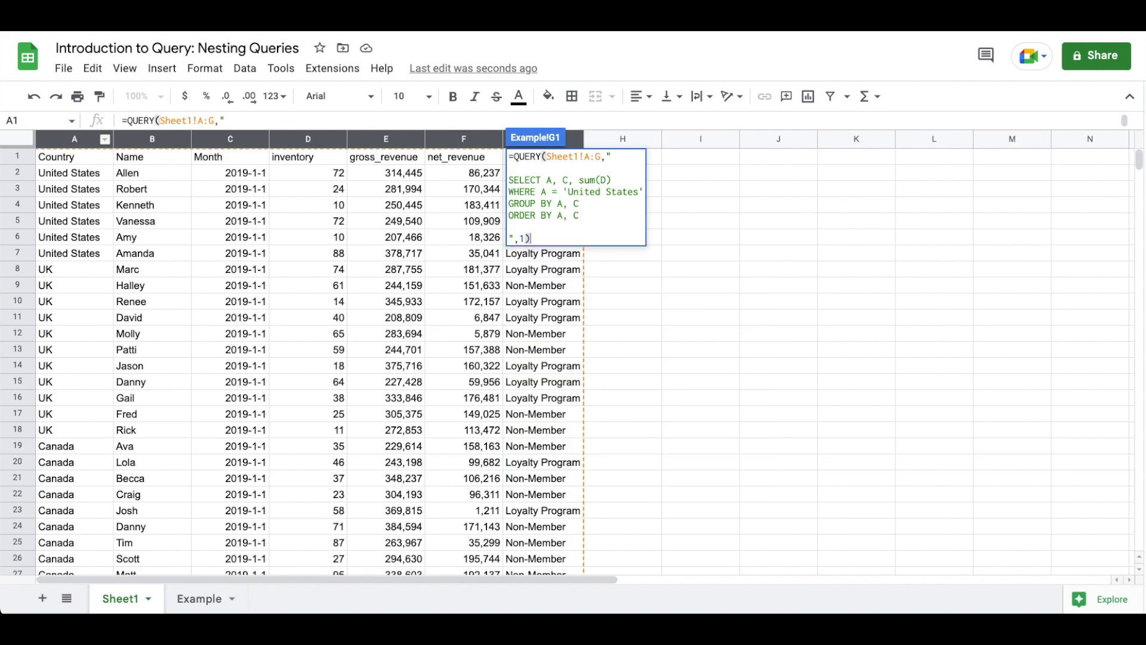
key("Return")
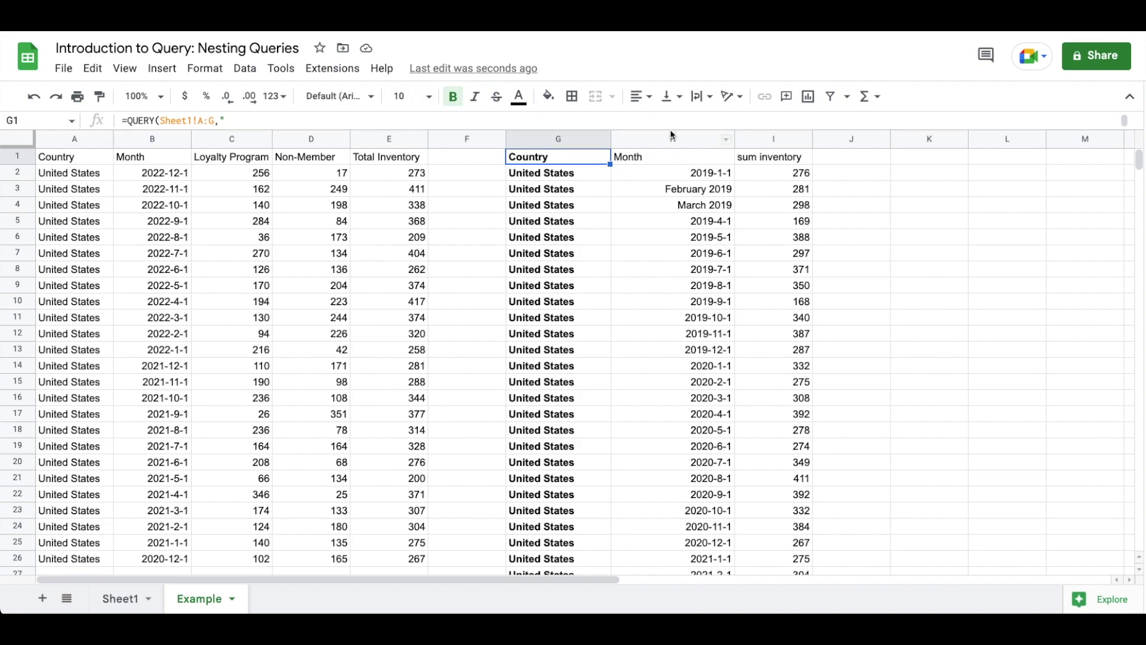
Step: Set column H's number format back to Automatic
left_click(662, 139)
left_click(275, 96)
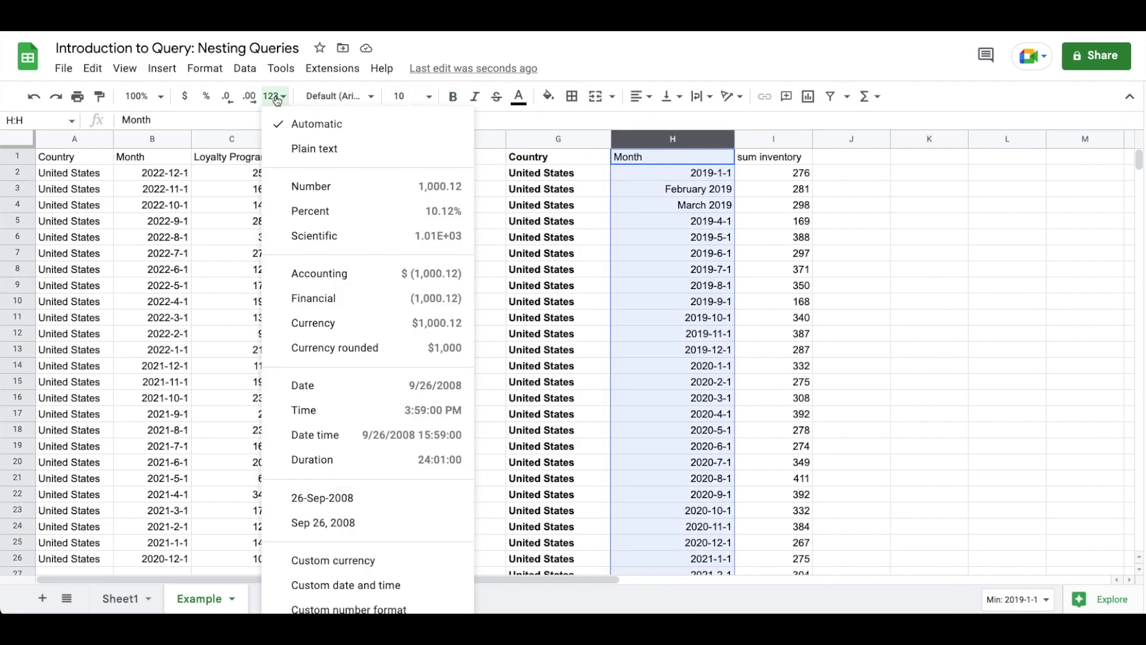
left_click(311, 123)
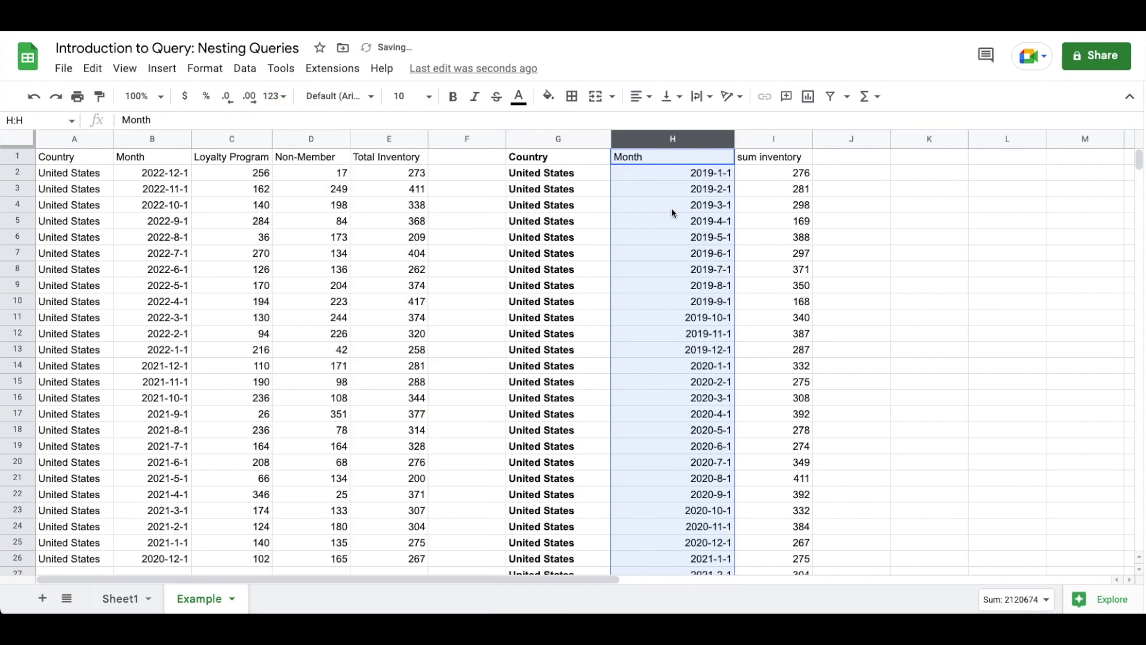
Step: Append desc to G1's ORDER BY so the newest months list first
left_click(594, 156)
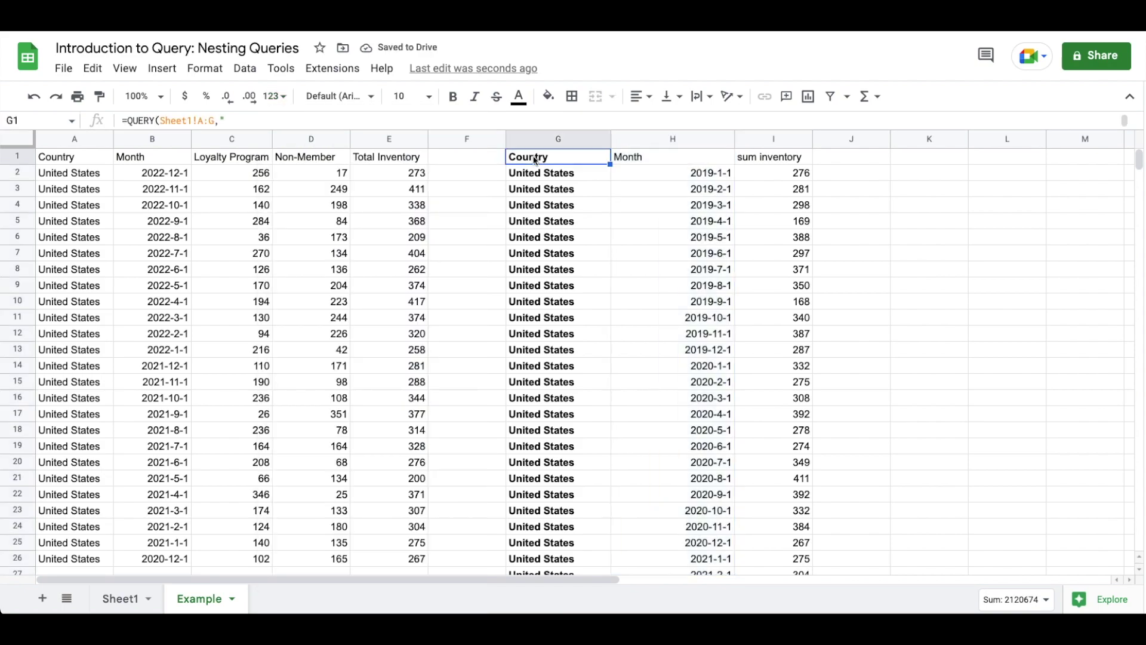
key("Return")
left_click(598, 212)
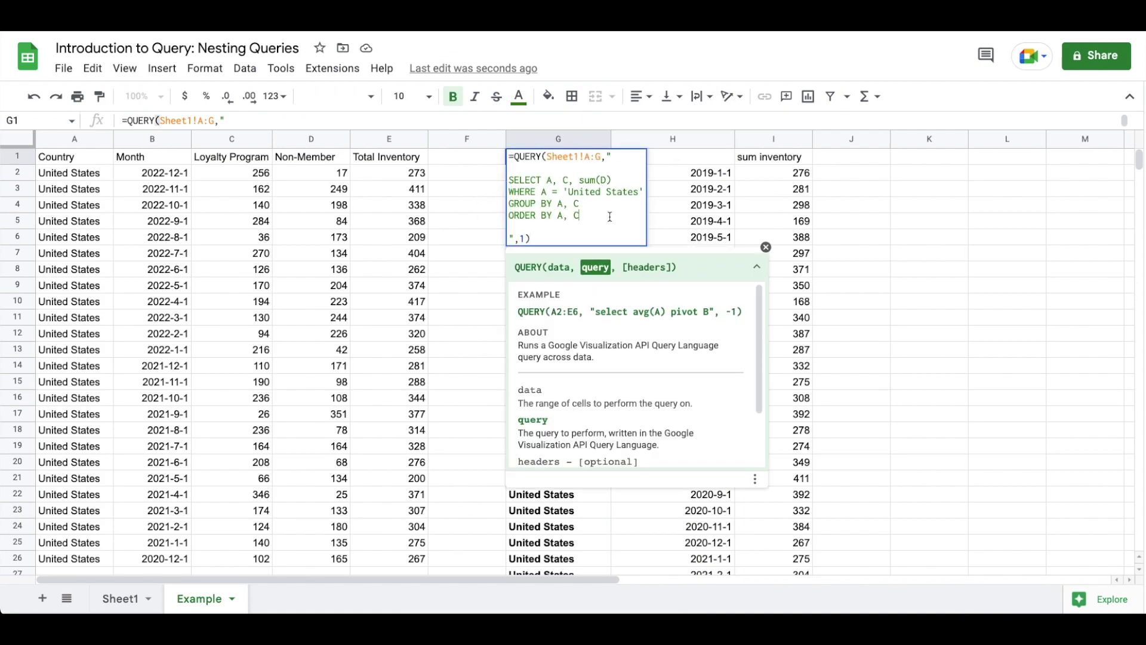
type("desc")
key("Return")
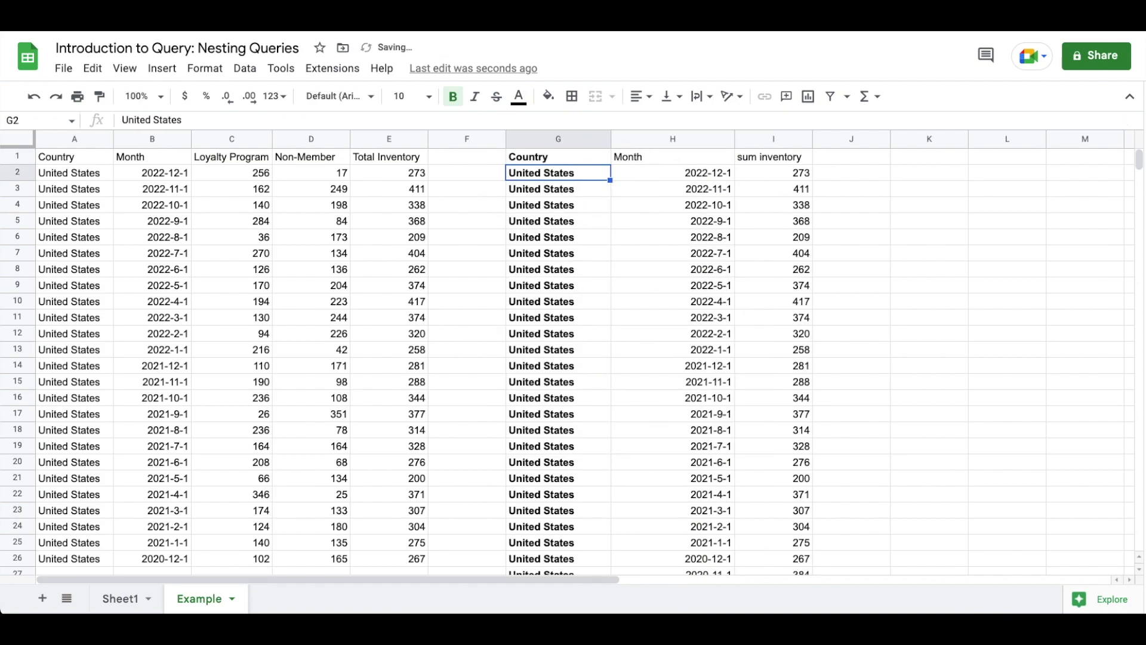
Step: Remove bold from the country names in column G
left_click(554, 138)
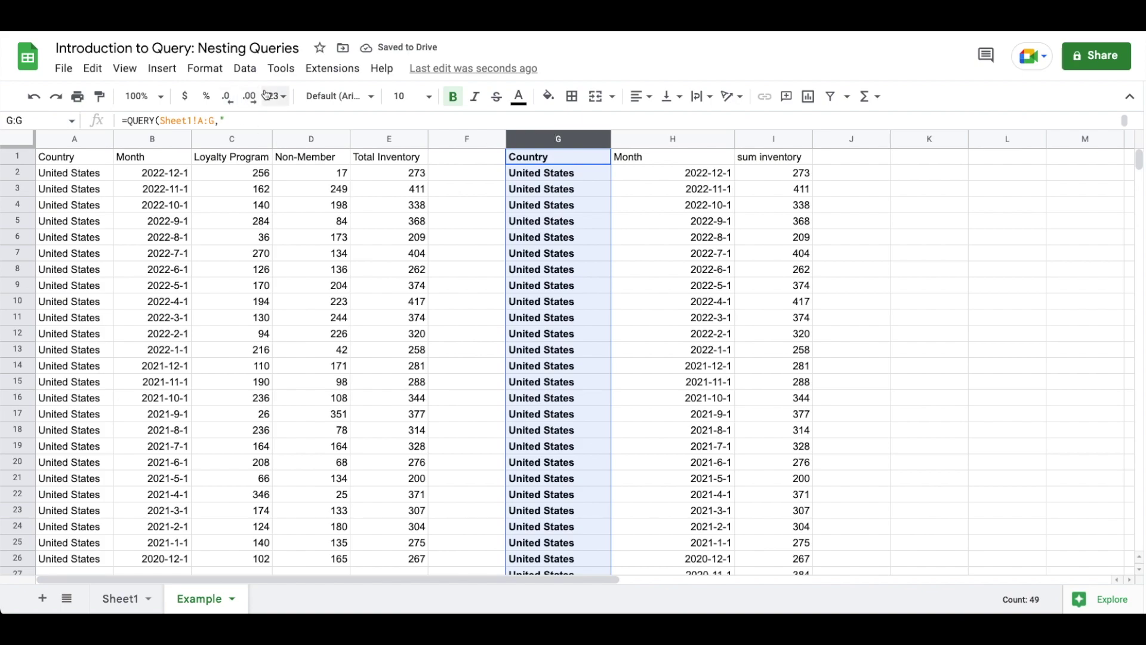
left_click(453, 96)
key("Down")
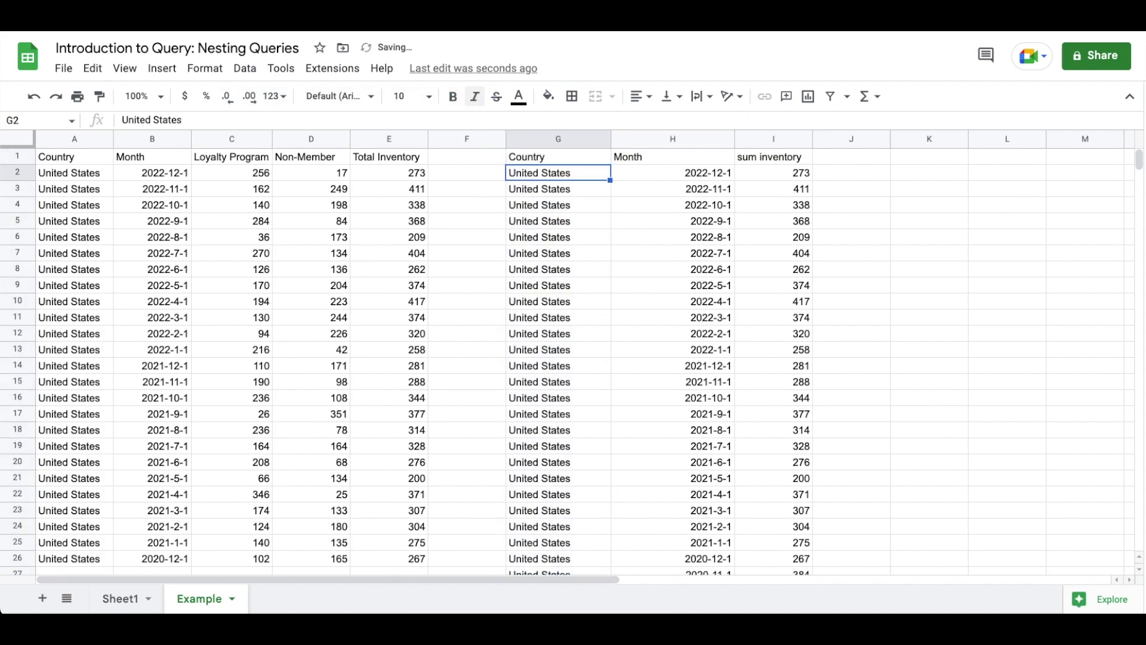
key("Up")
Step: Select Total Inventory values 273, 411, 338, 368 alongside their matching sum inventory values
left_click(421, 178)
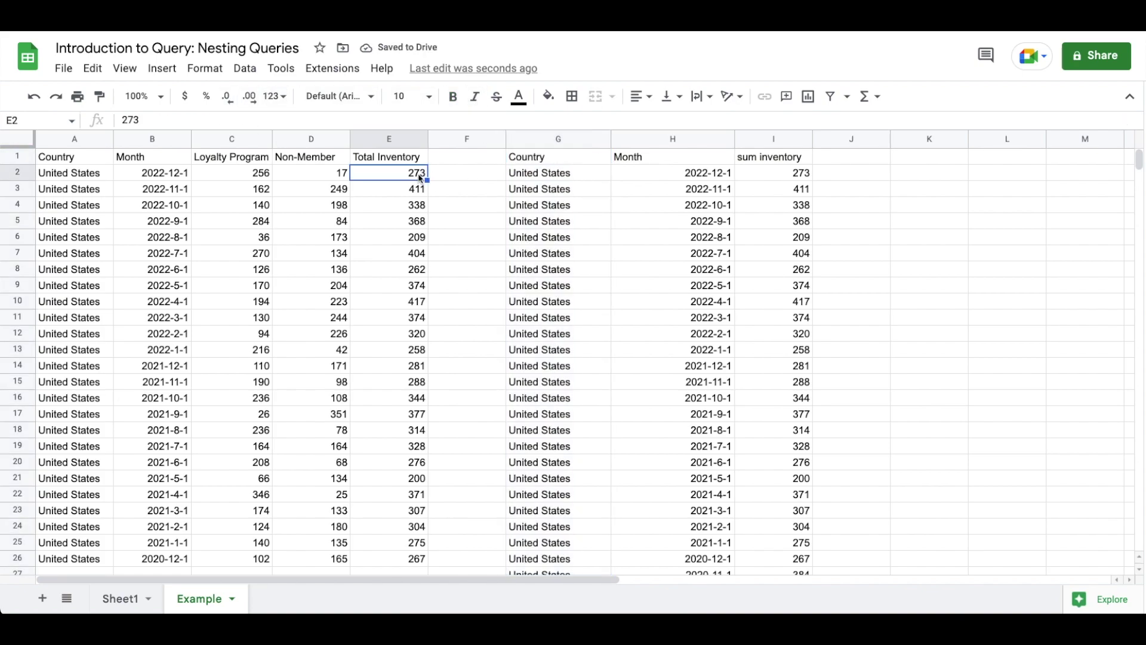
left_click(801, 174, "ctrl")
left_click(427, 193, "shift")
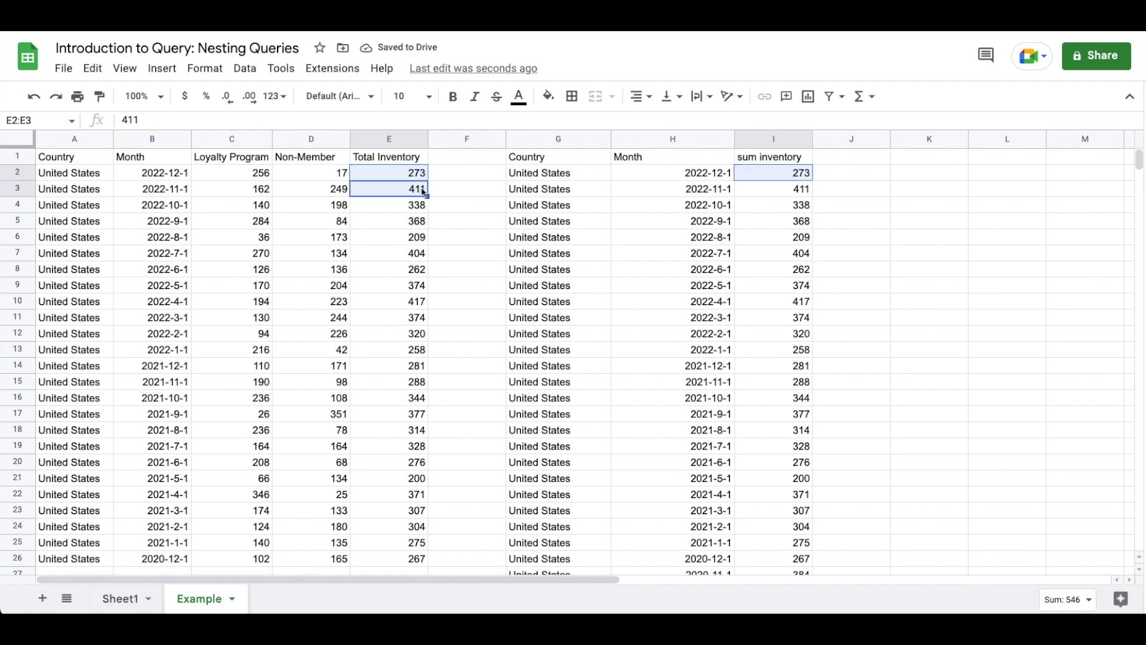
left_click(796, 189, "ctrl+shift")
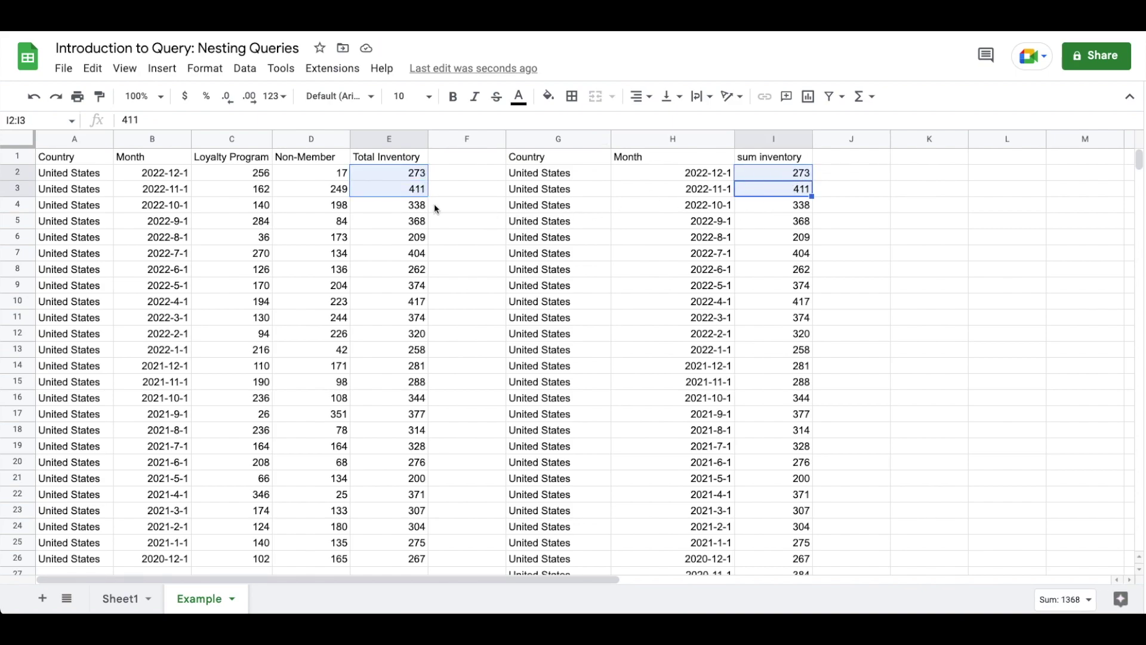
left_click(421, 204, "ctrl+shift")
left_click(800, 206, "ctrl+shift")
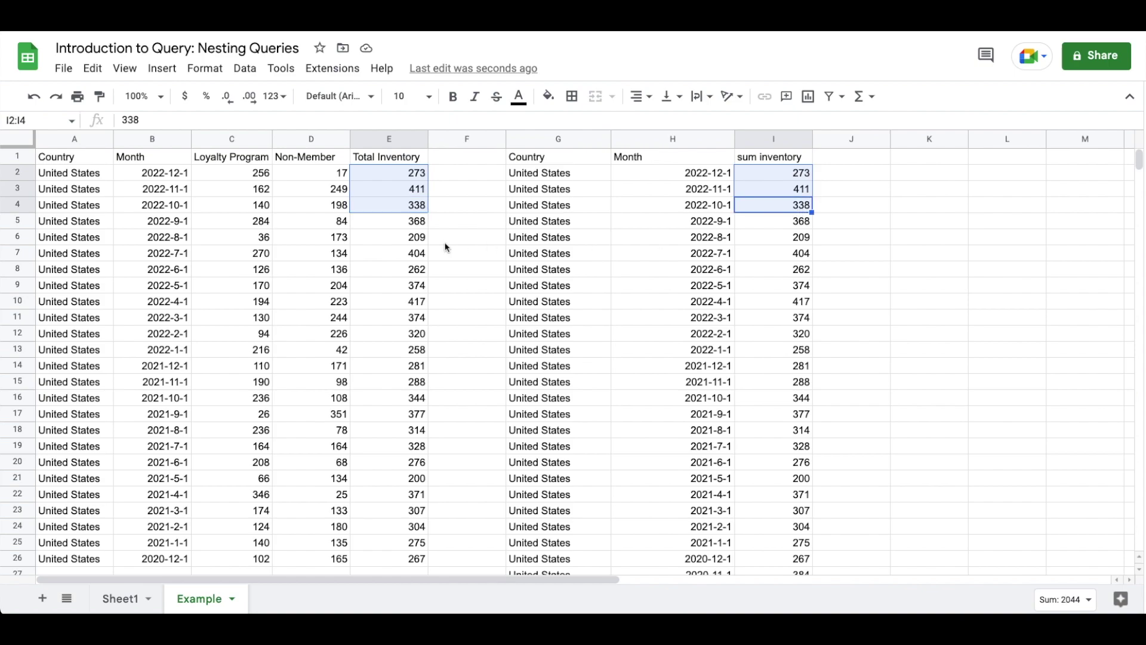
left_click(418, 222, "ctrl+shift")
left_click(803, 222, "ctrl")
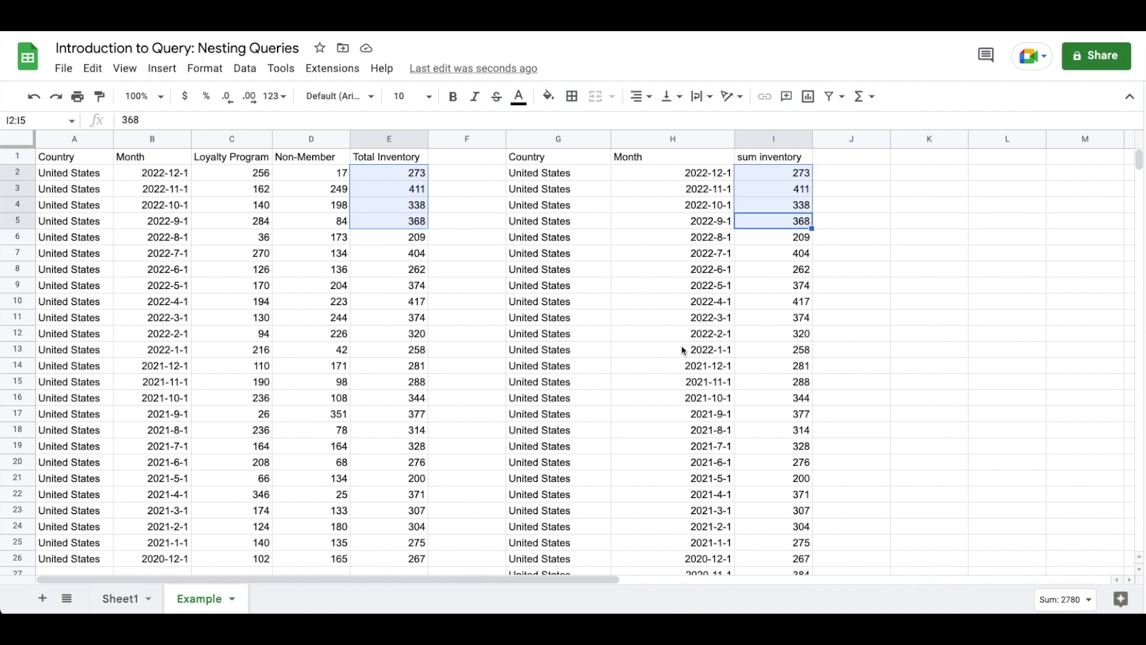
left_click(70, 159)
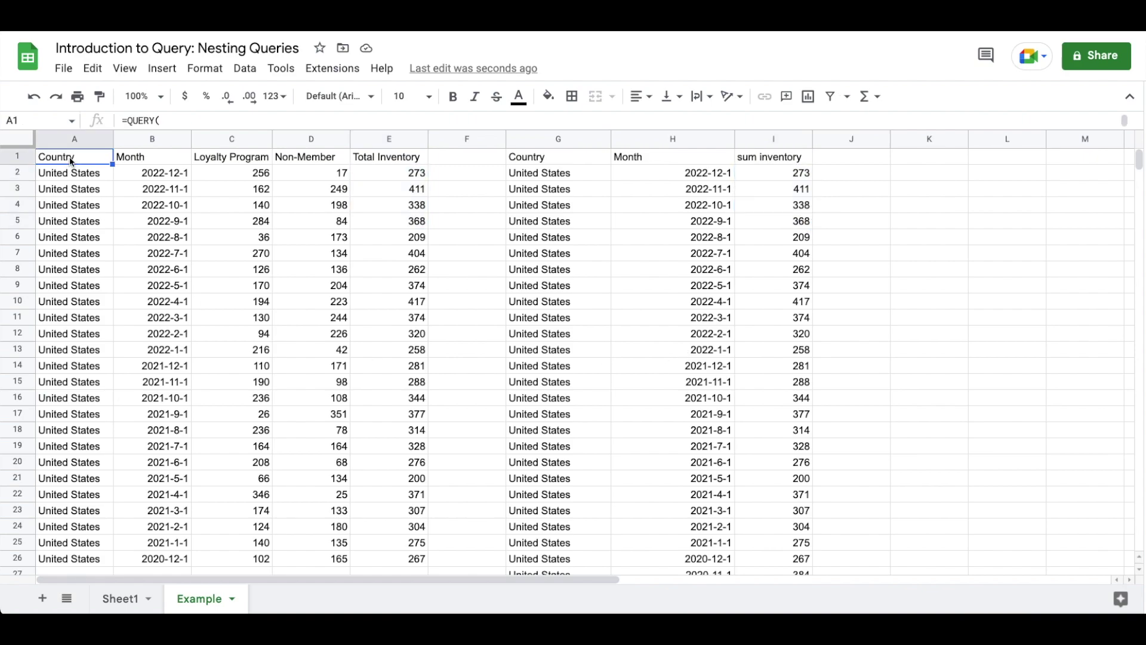
double_click(71, 159)
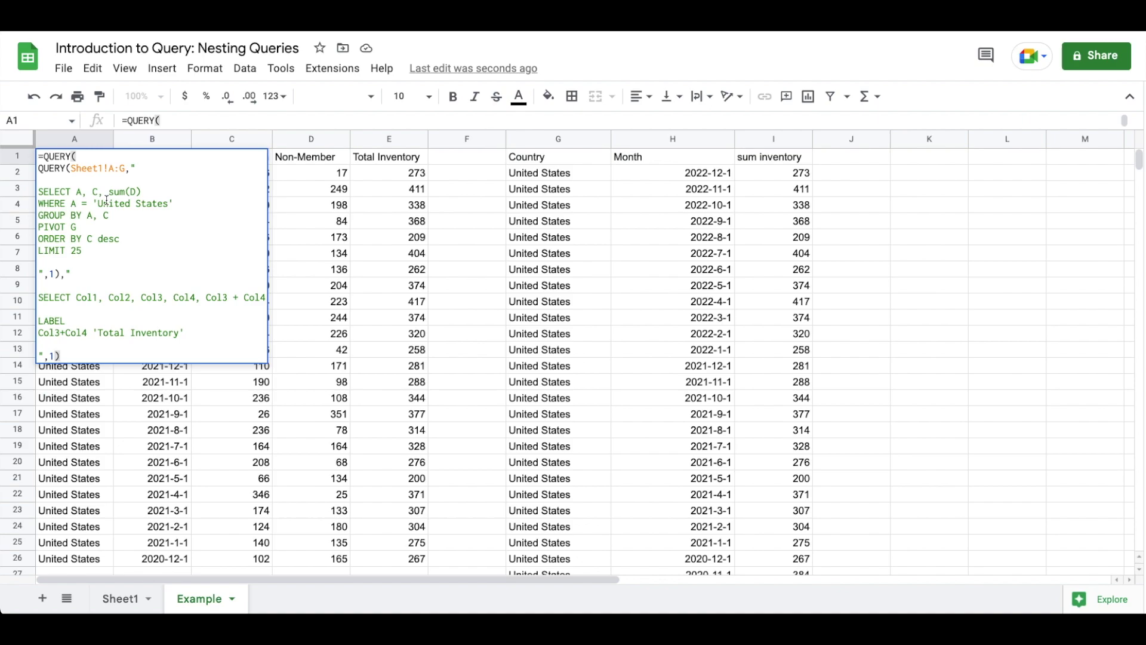
left_click(530, 160)
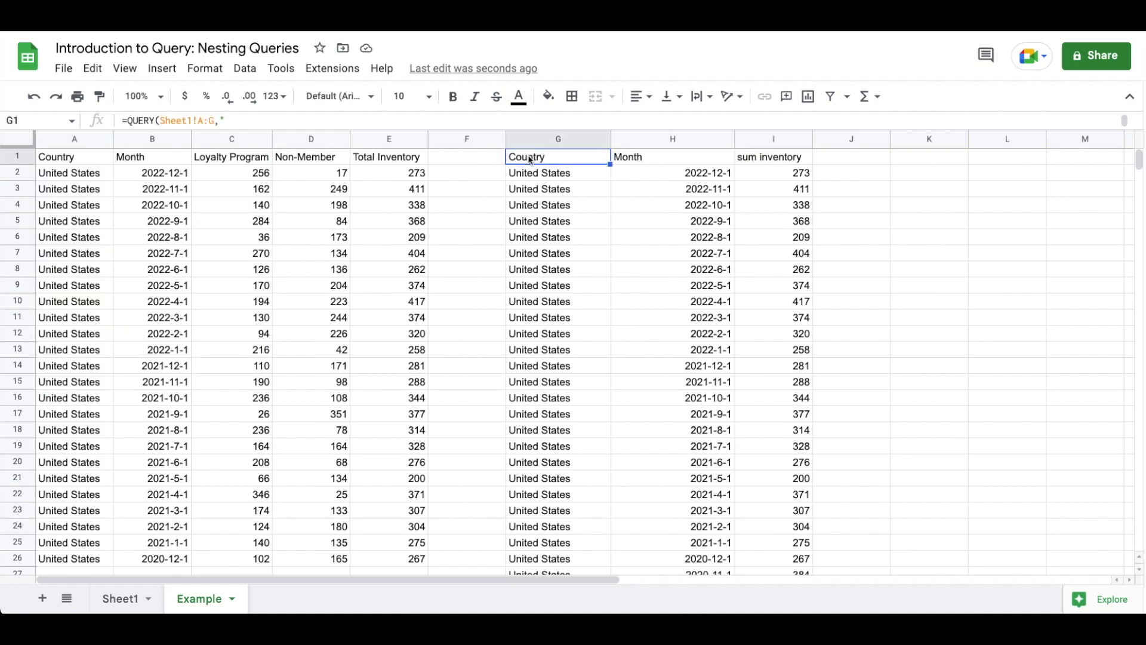
left_click(83, 157)
double_click(83, 157)
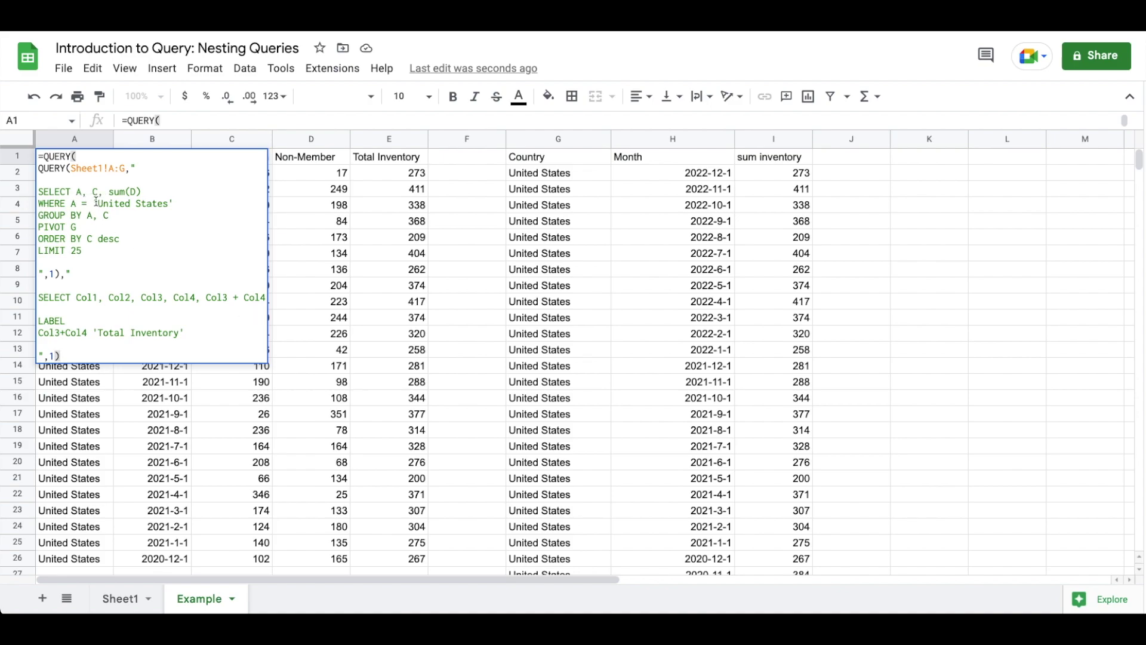
Step: Wrap G1's source range in braces as {Sheet1!A:G} and change SELECT A to Col1
left_click(529, 159)
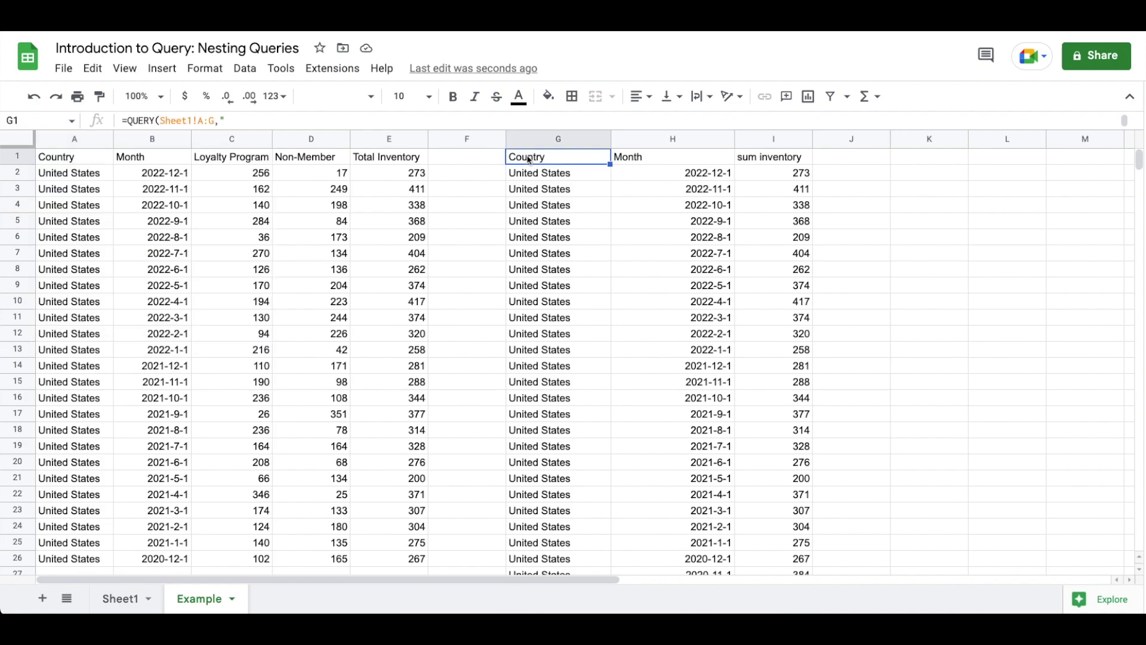
key("Return")
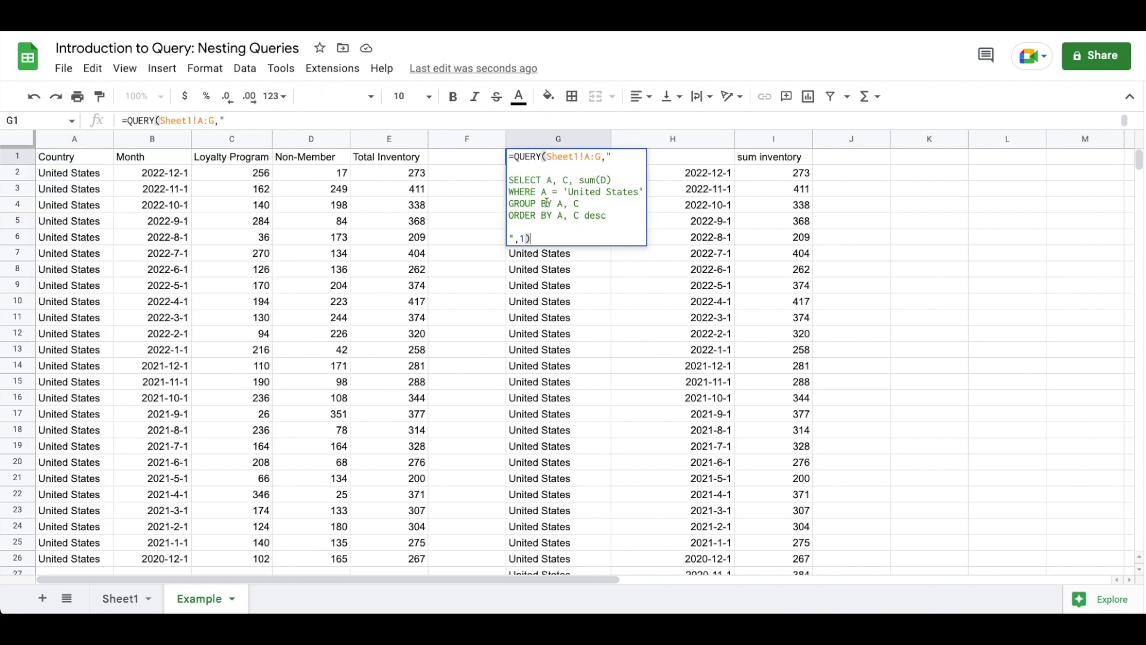
left_click(548, 156)
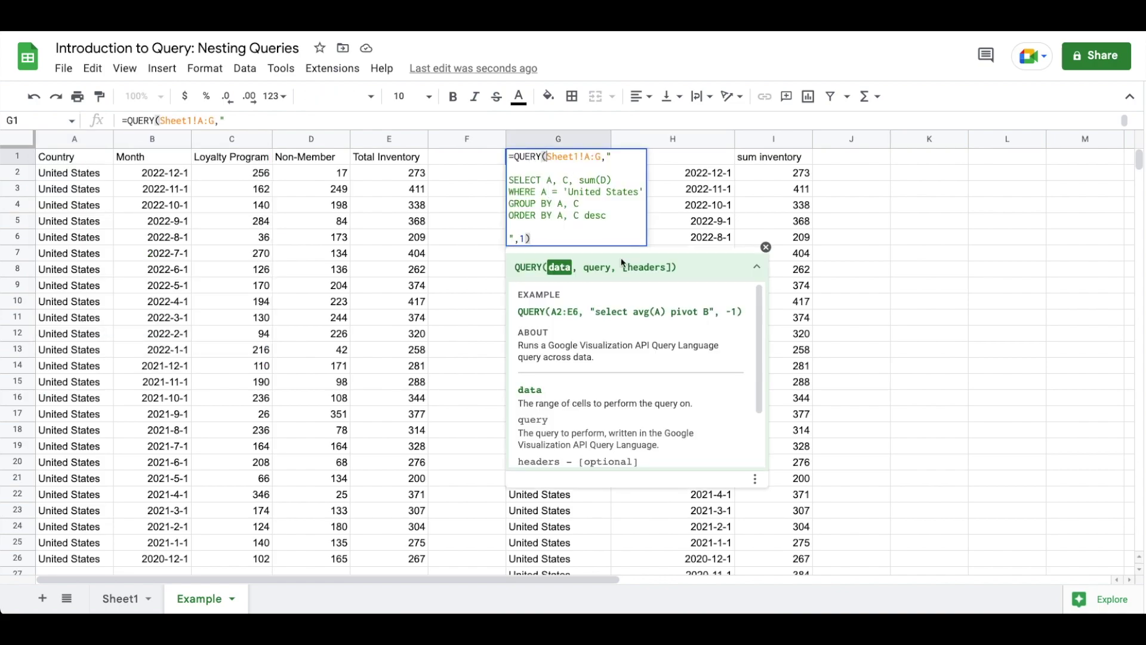
type("{")
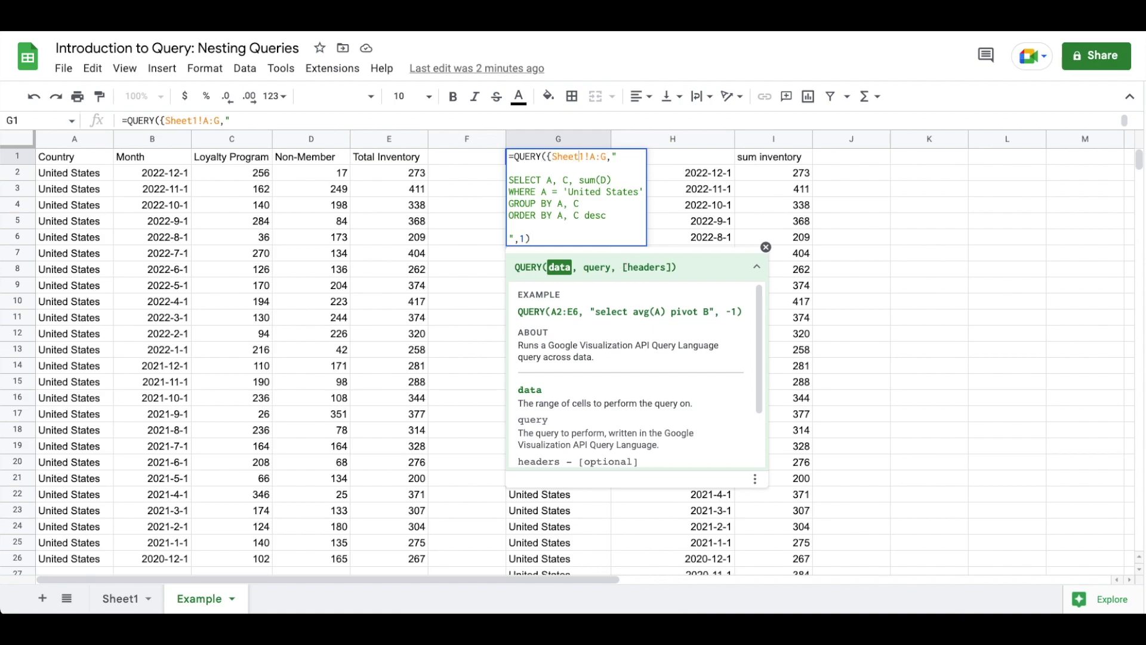
type("}")
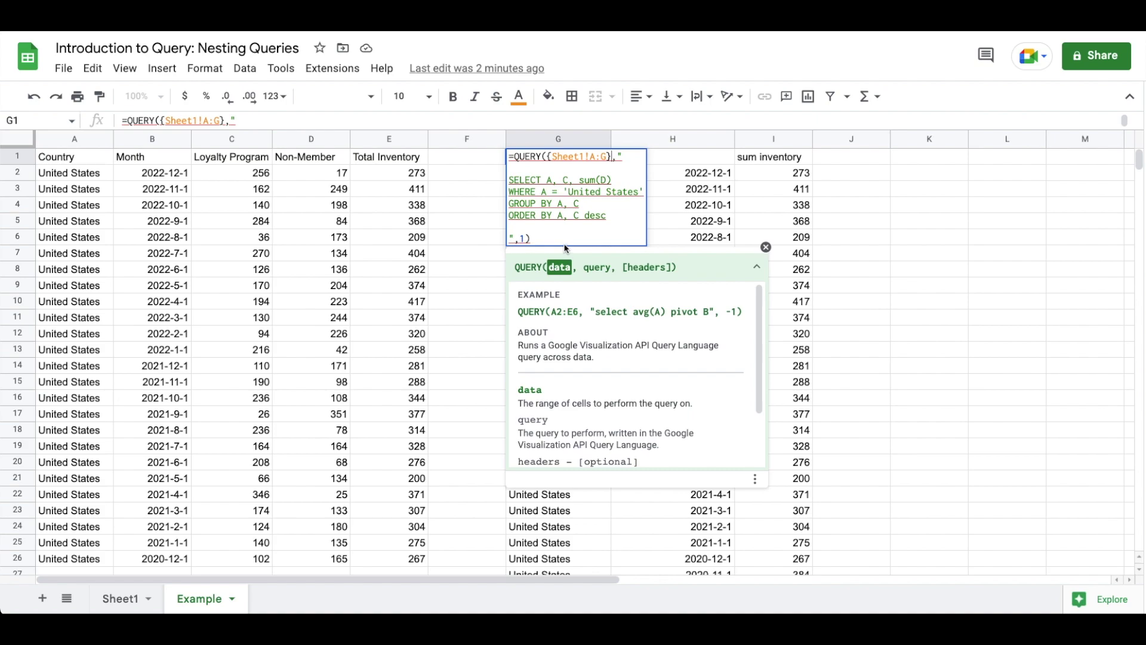
mouse_move(565, 205)
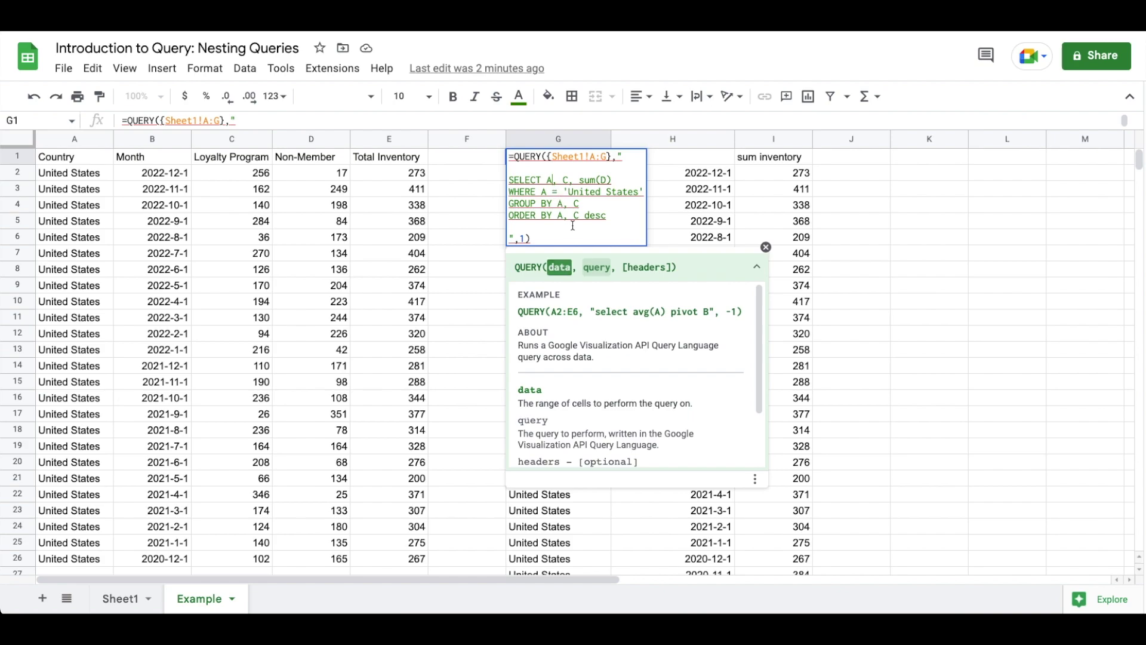
left_click(548, 182)
key("BackSpace")
type("Col1")
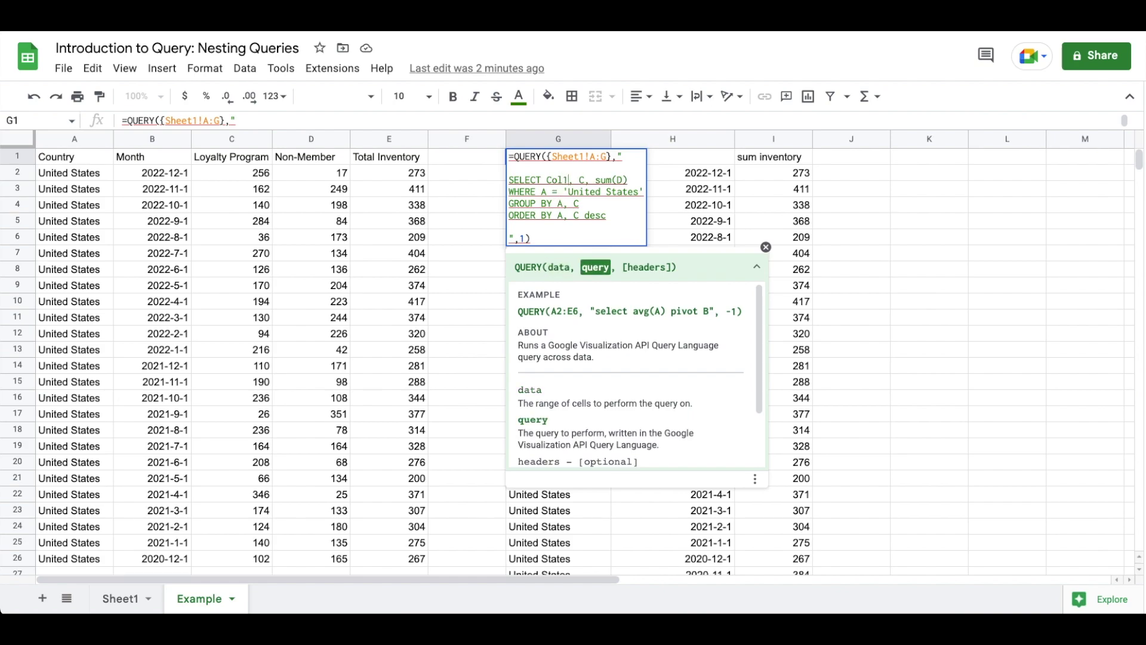
Step: Change the other SELECT columns to Col3 and sum(Col4), and the WHERE column to Col1
left_click(582, 180)
type("ol3")
left_click(639, 180)
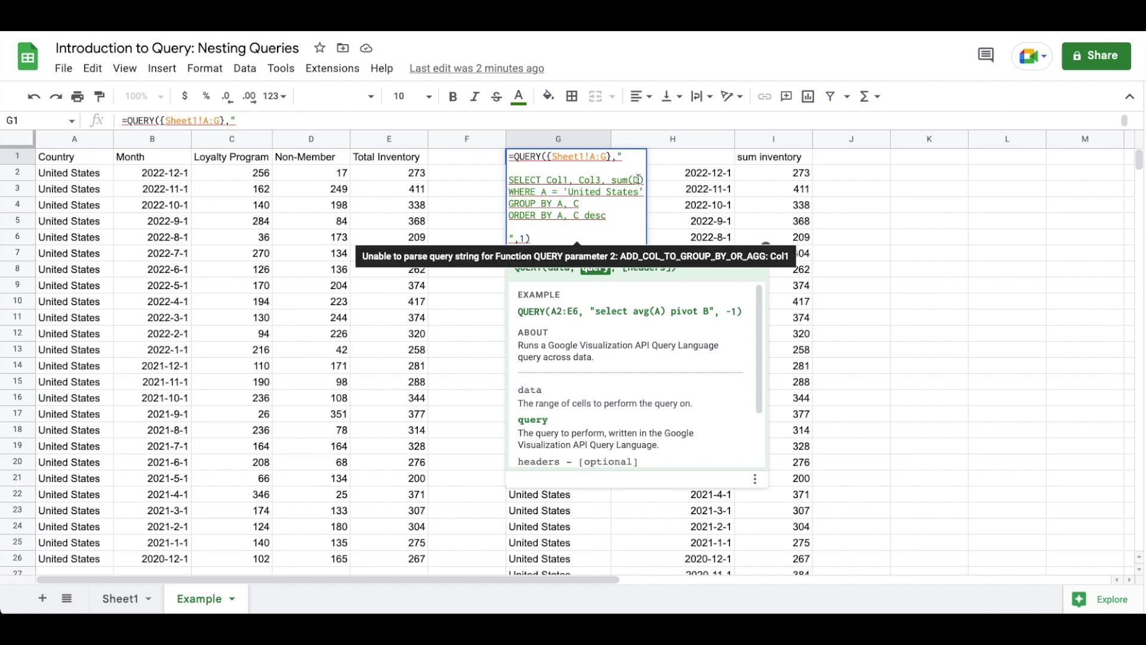
key("BackSpace")
type("Col4")
left_click(545, 192)
key("BackSpace")
type("Col4")
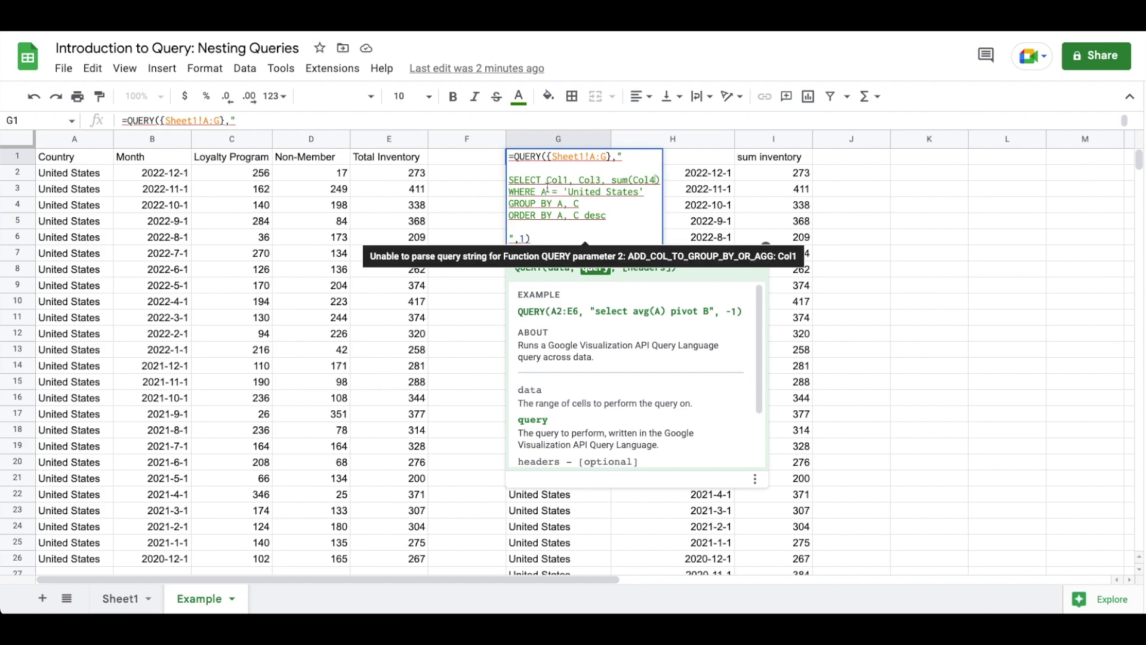
type("ol1")
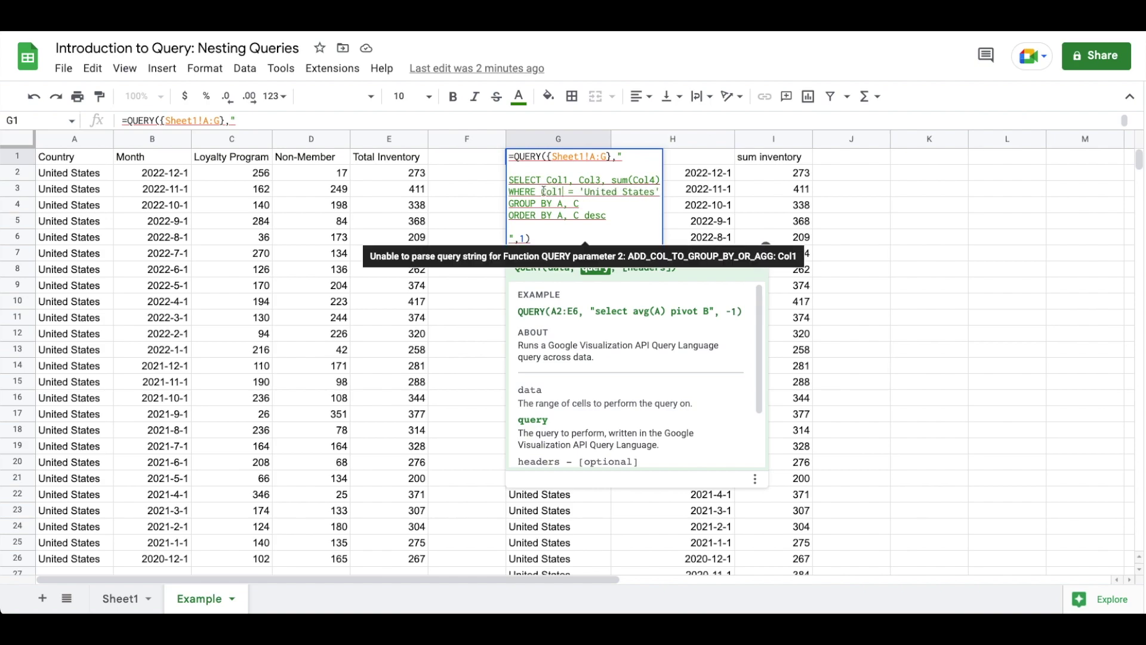
Step: Set GROUP BY and ORDER BY to Col1, Col3 in G1's query
left_click(564, 203)
key("BackSpace")
type("Col1, C")
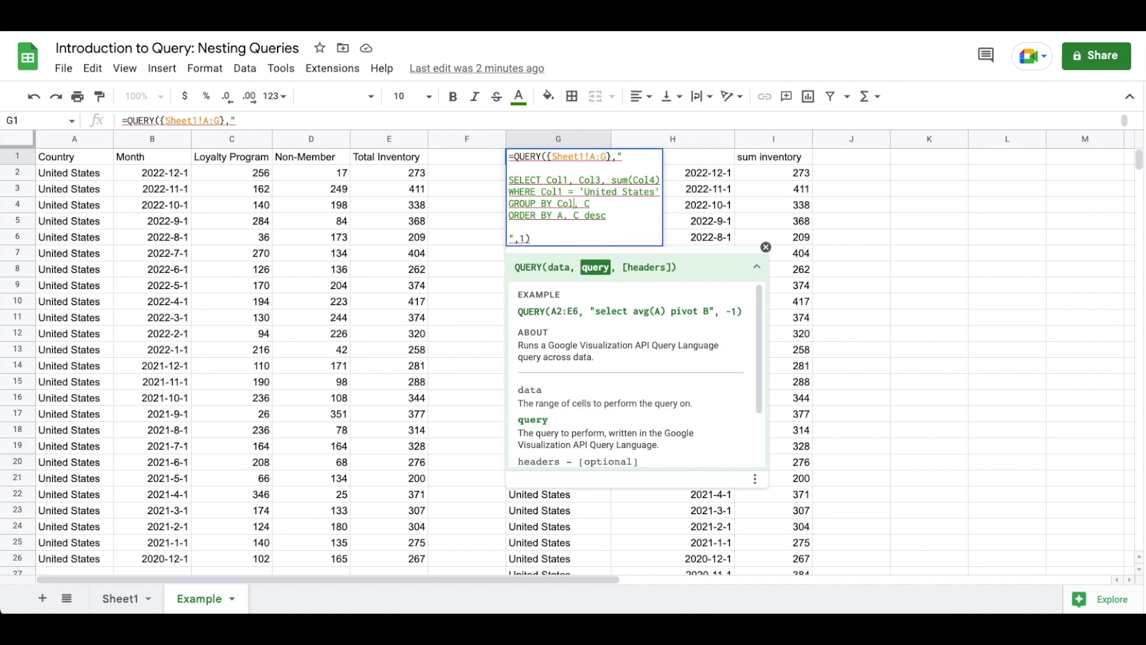
type("ol3")
left_click(564, 215)
key("BackSpace")
type("Col1, C")
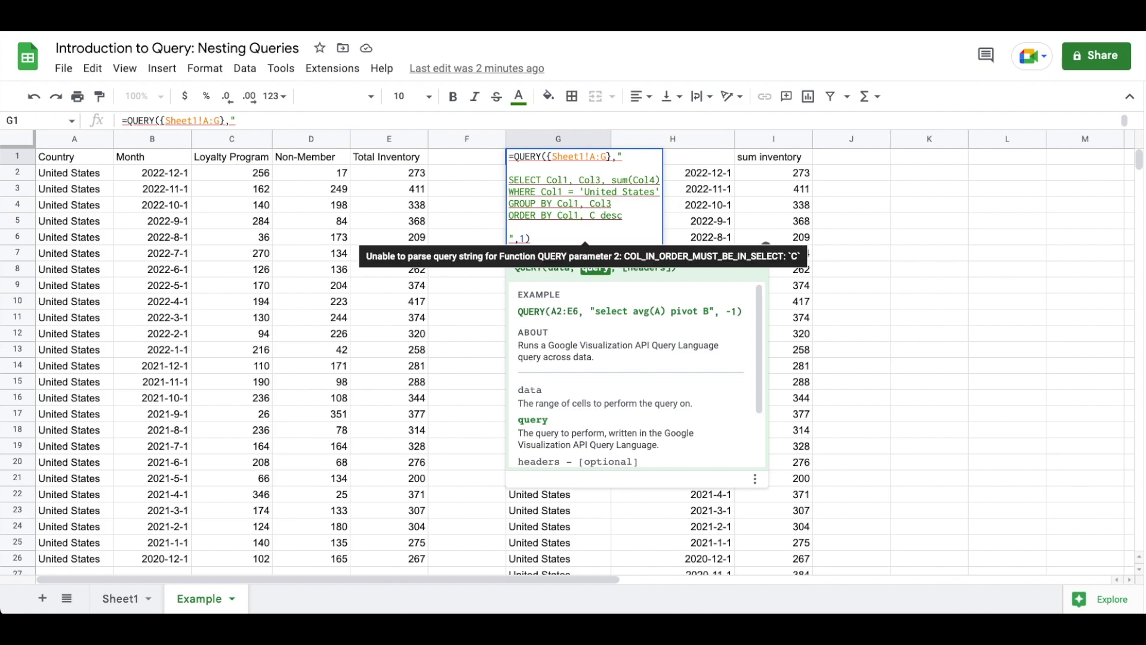
type("ol3")
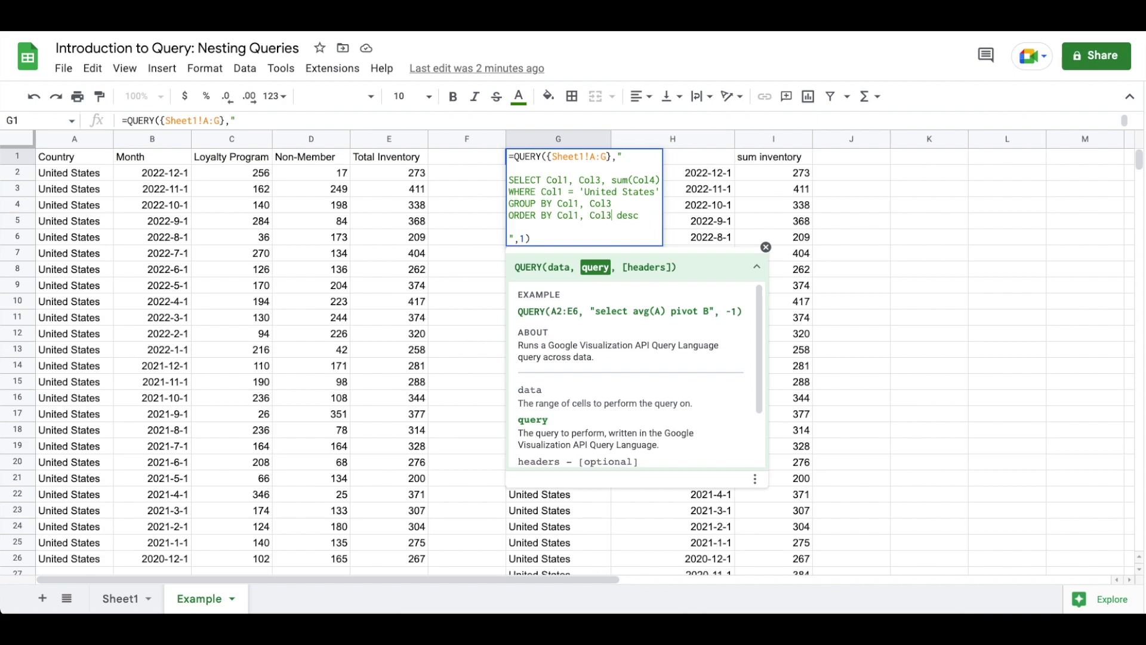
key("Return")
left_click(558, 157)
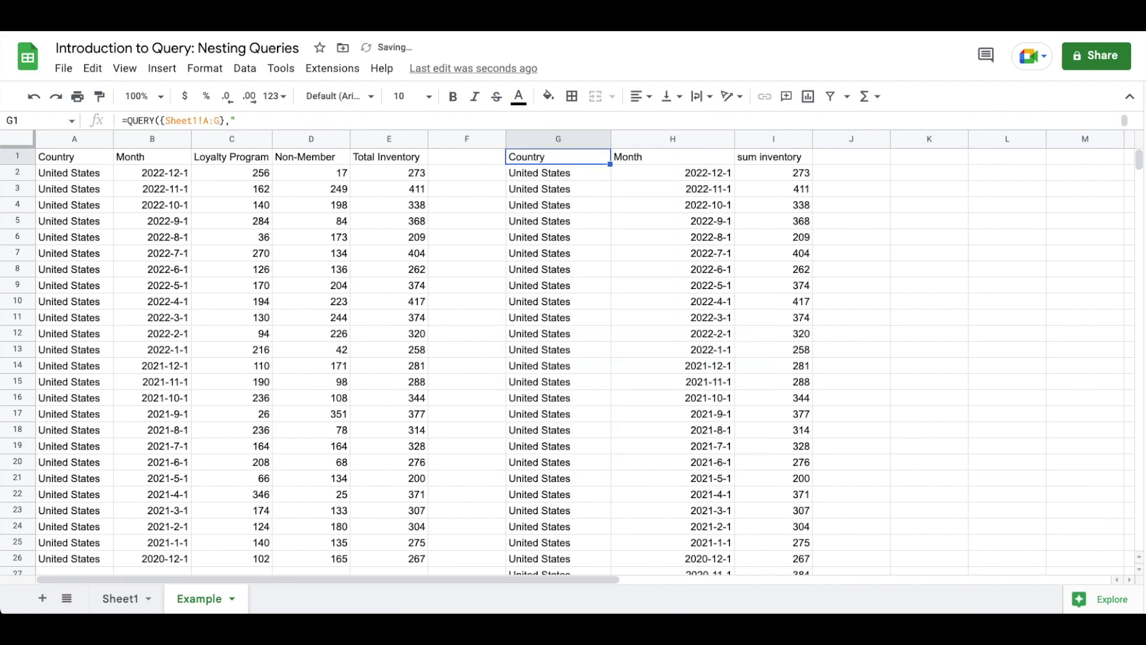
key("Return")
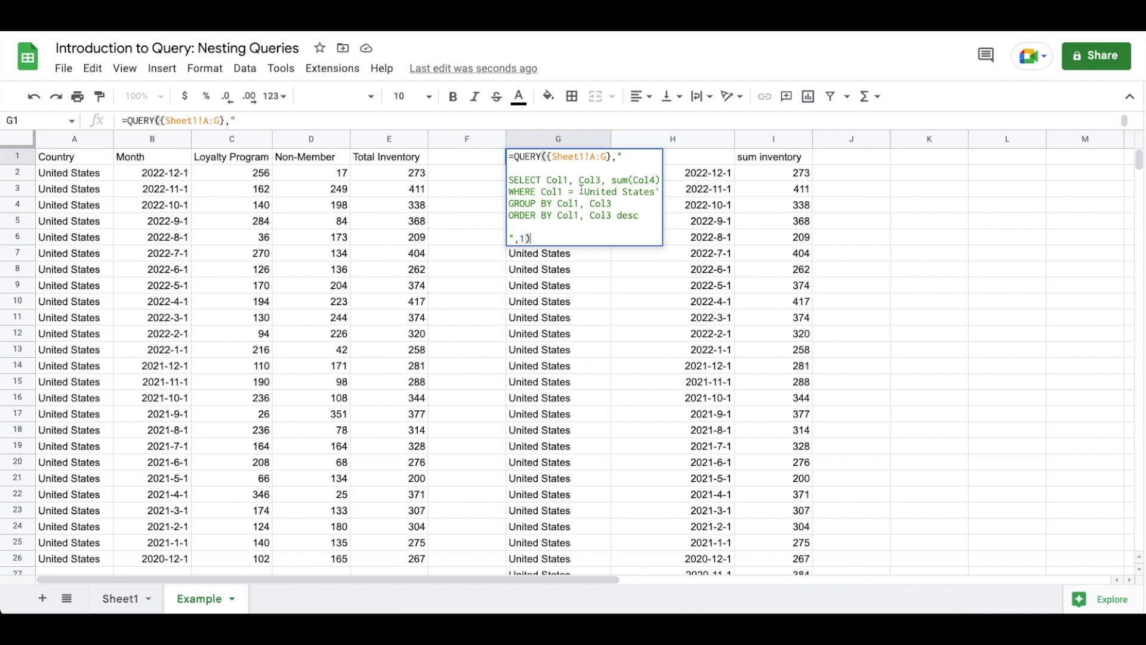
left_click(56, 157)
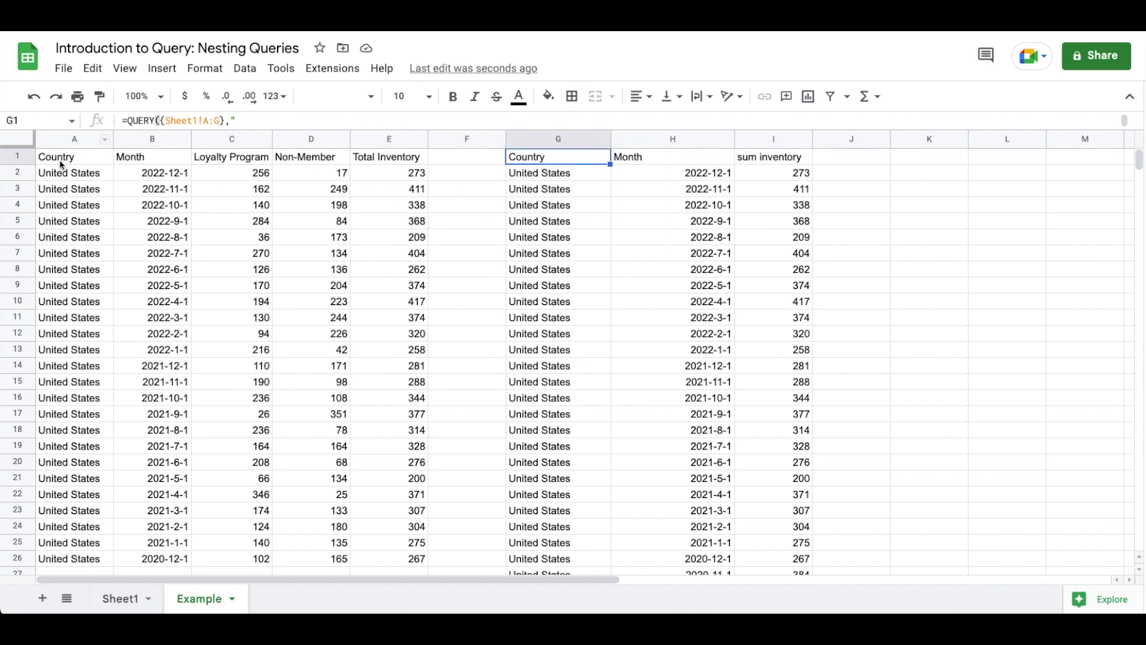
key("Return")
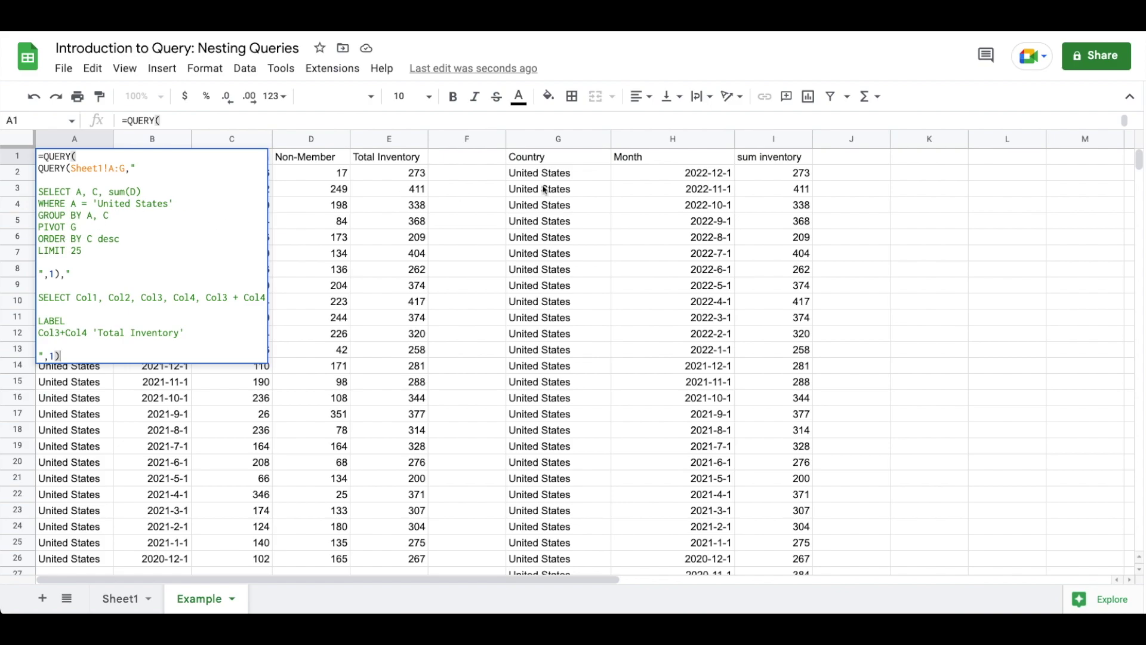
key("Return")
left_click(543, 157)
double_click(543, 156)
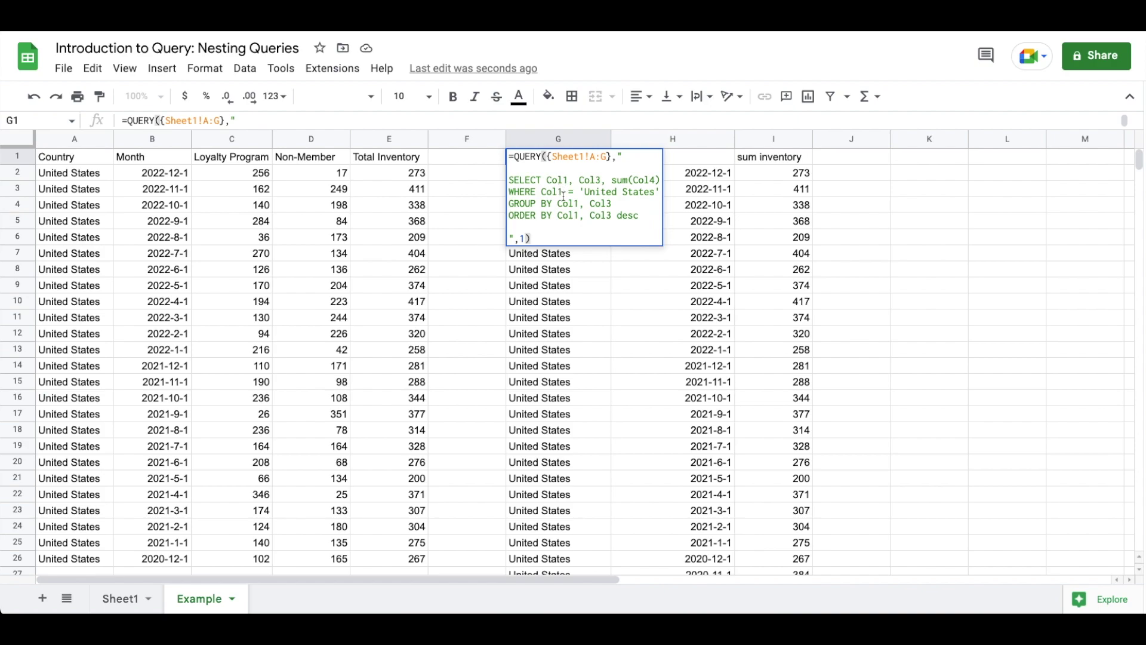
key("Escape")
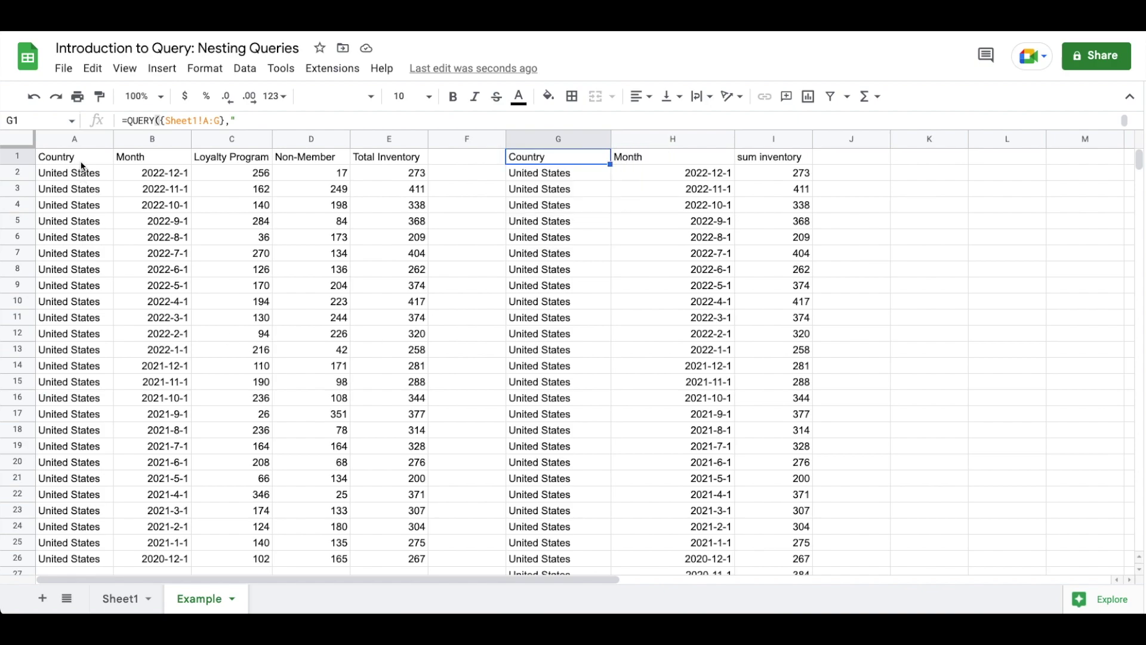
left_click(82, 161)
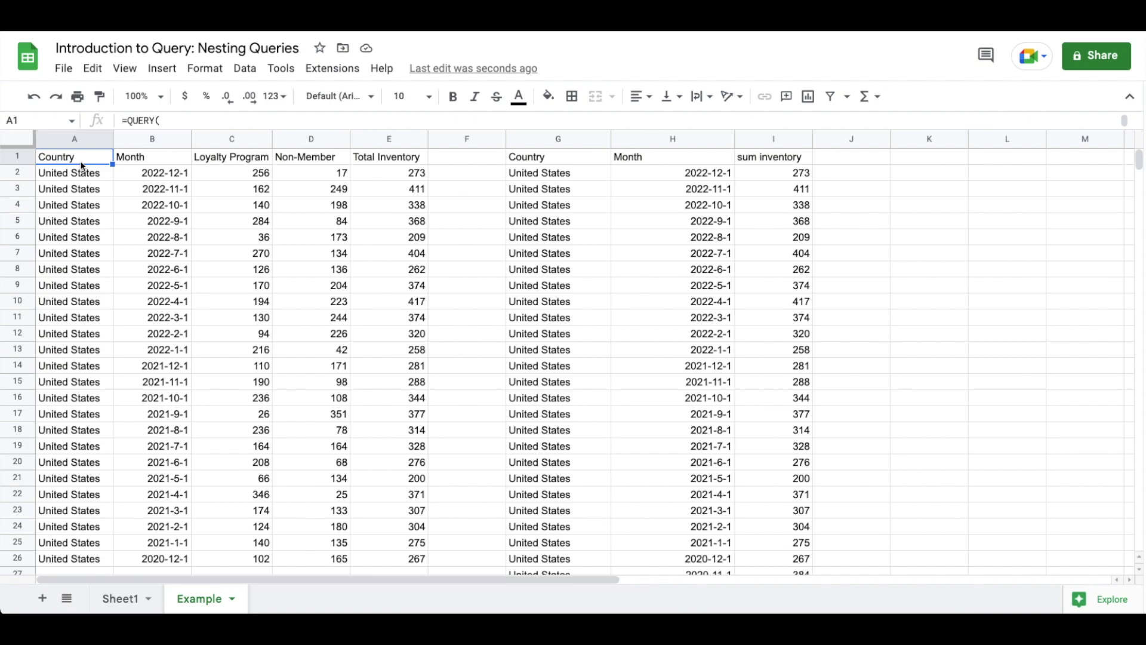
Step: Change A1's WHERE A = 'United States' to WHERE B MATCHES two names joined by '|'
double_click(82, 166)
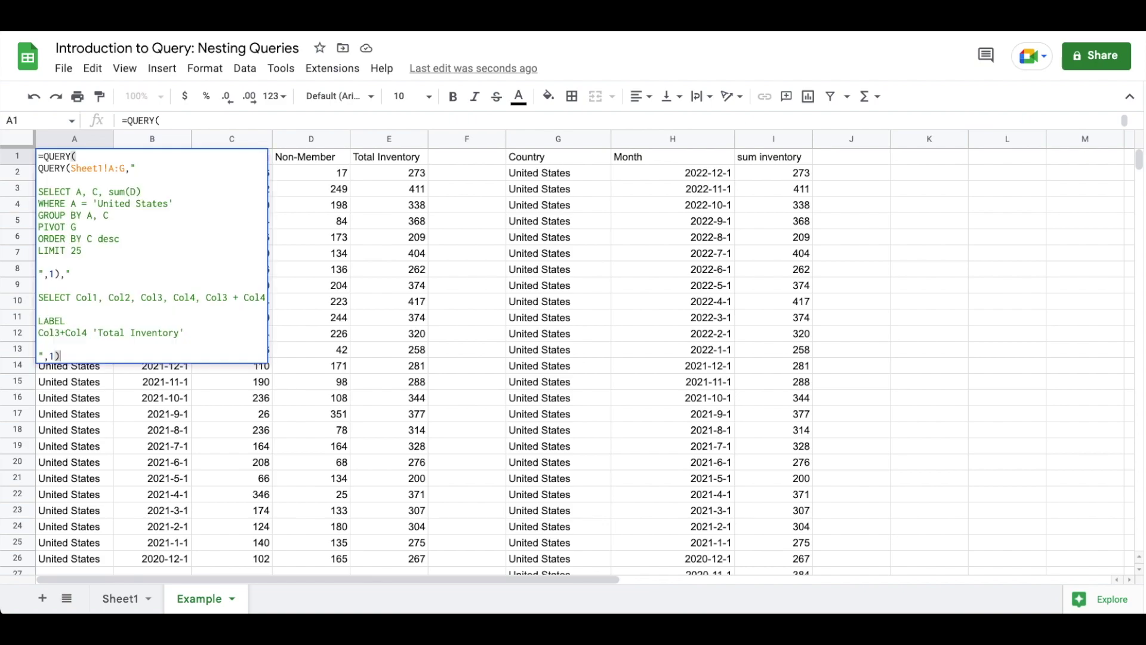
left_click(76, 204)
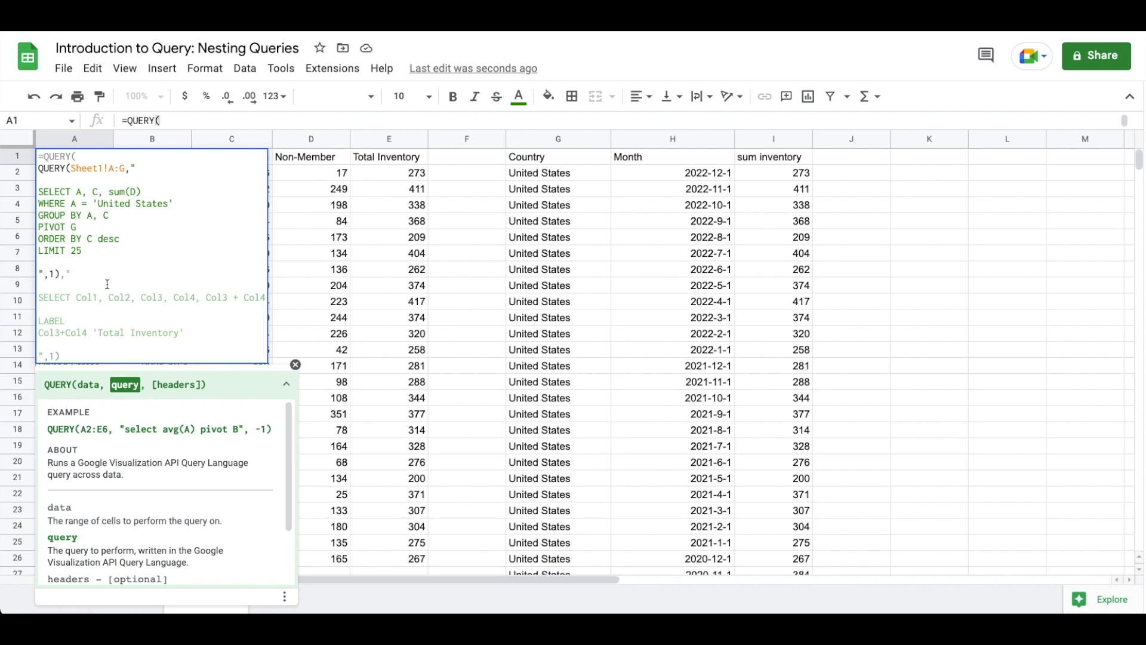
key("BackSpace")
type("B")
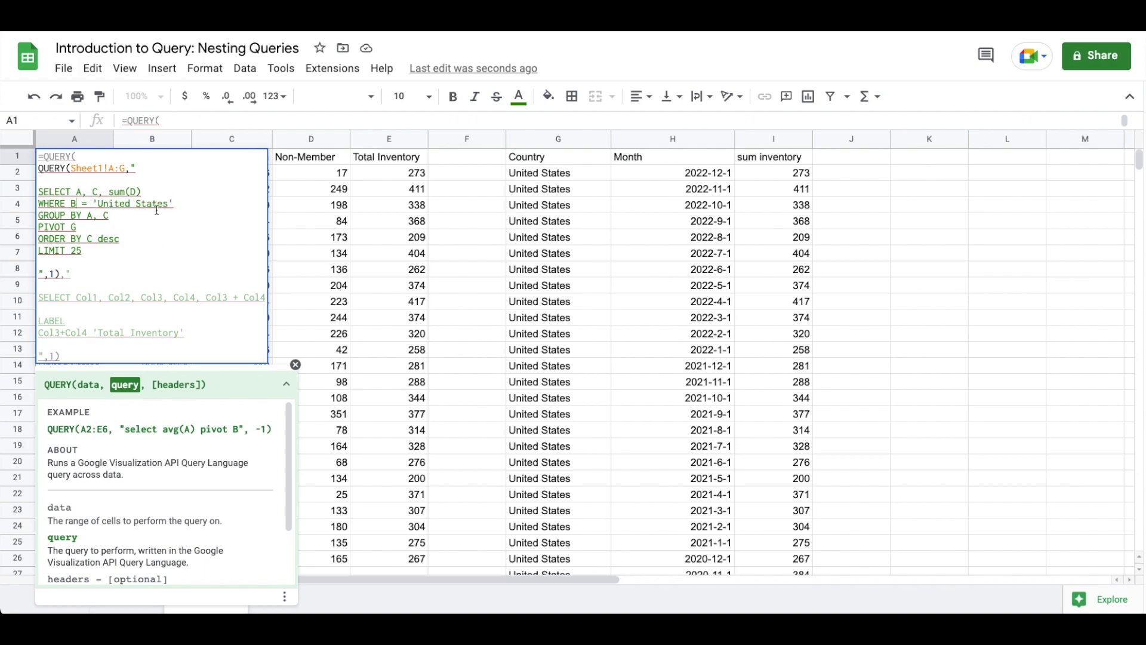
key("Right")
key("Right")
key("BackSpace")
type("MATCHES")
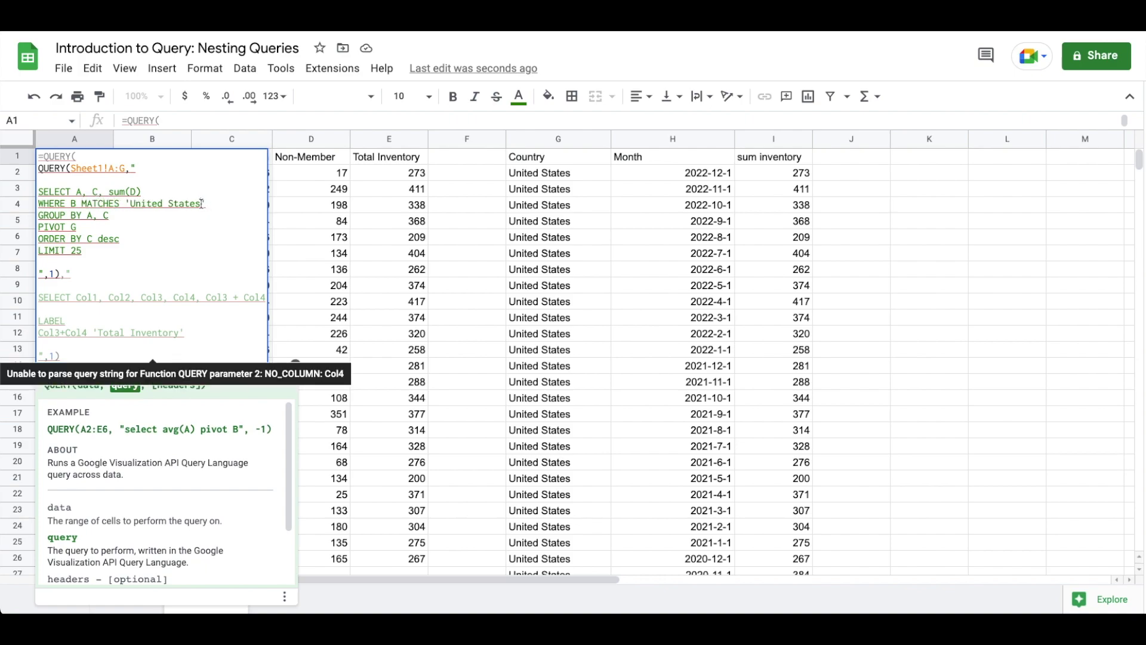
left_click_drag(201, 203, 130, 204)
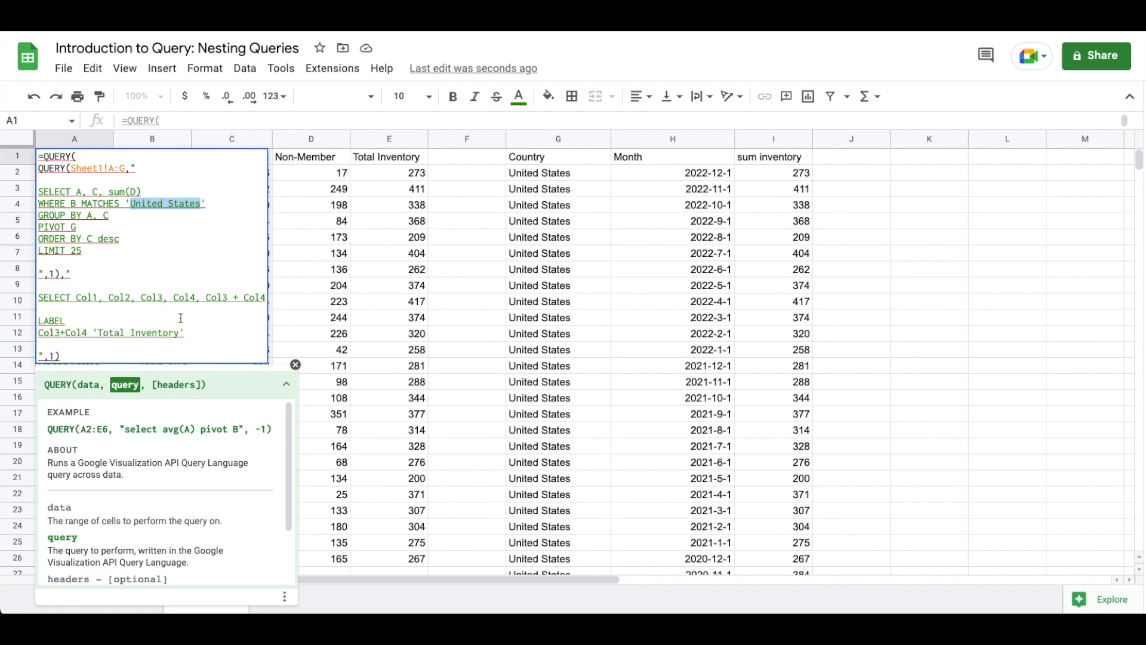
type("Matt")
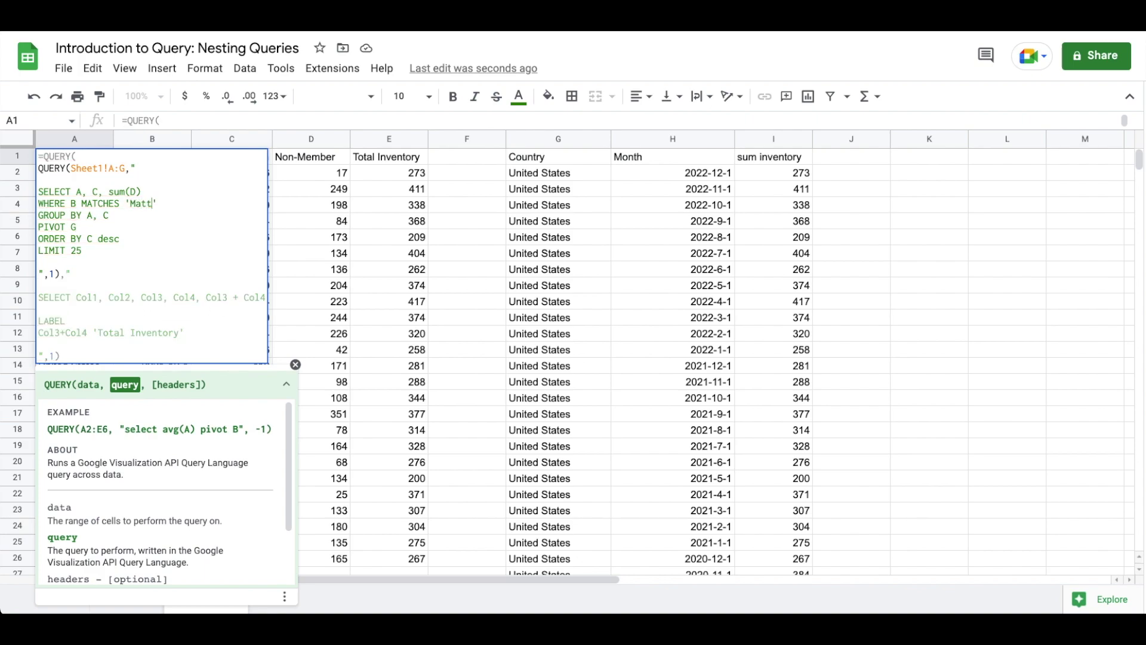
type("|Halley")
key("Return")
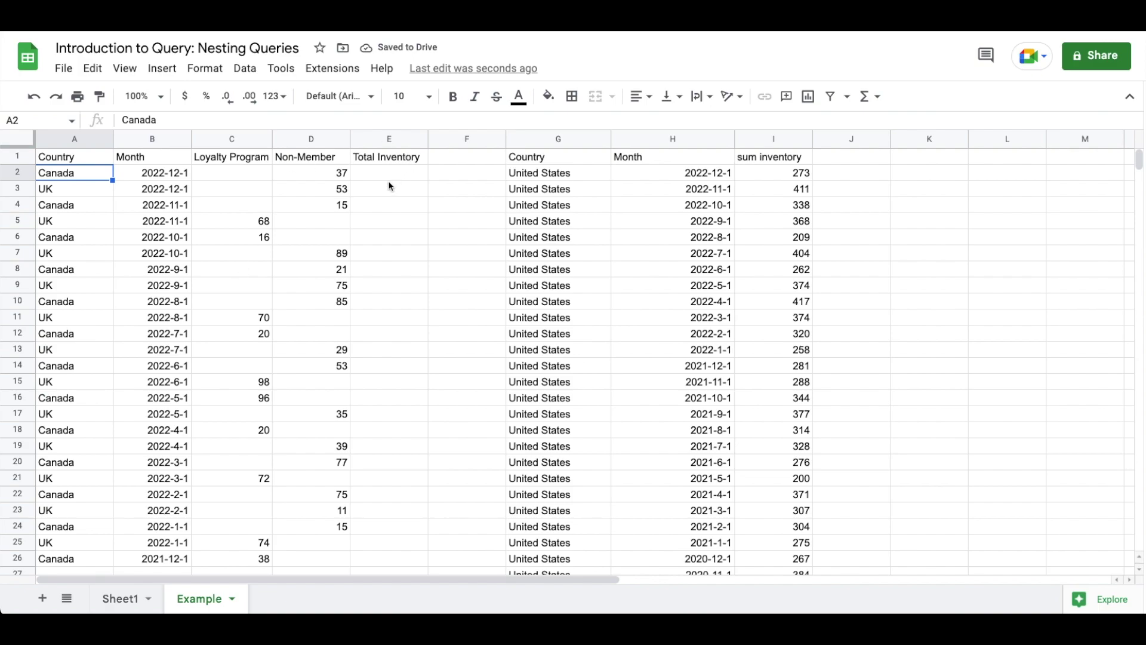
left_click(85, 157)
key("Return")
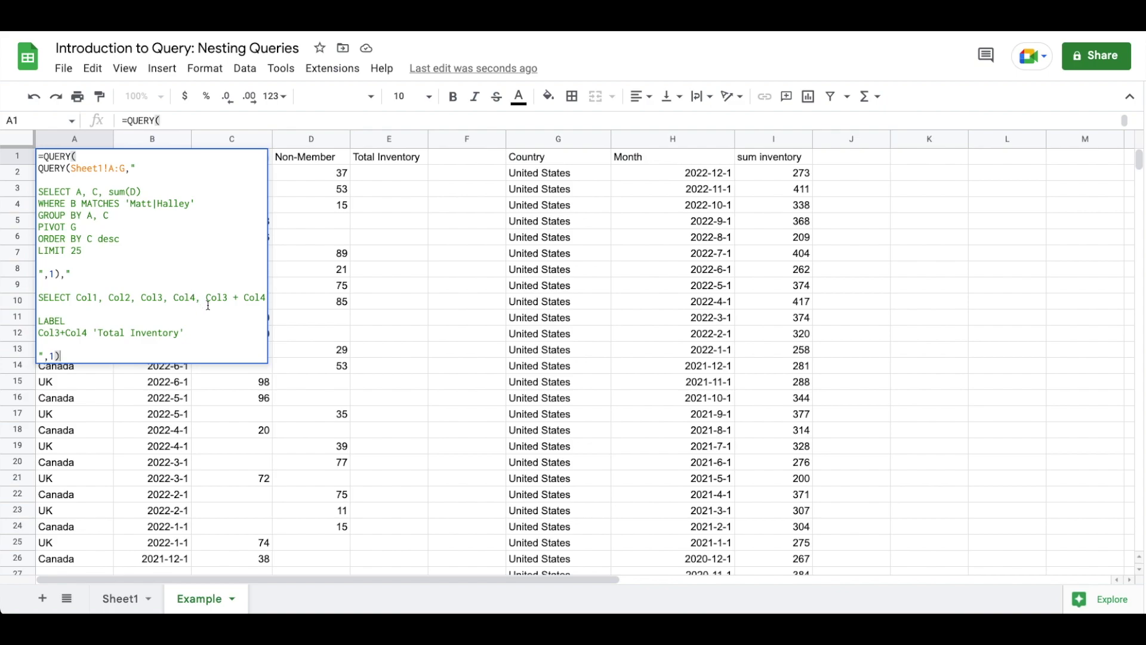
key("Escape")
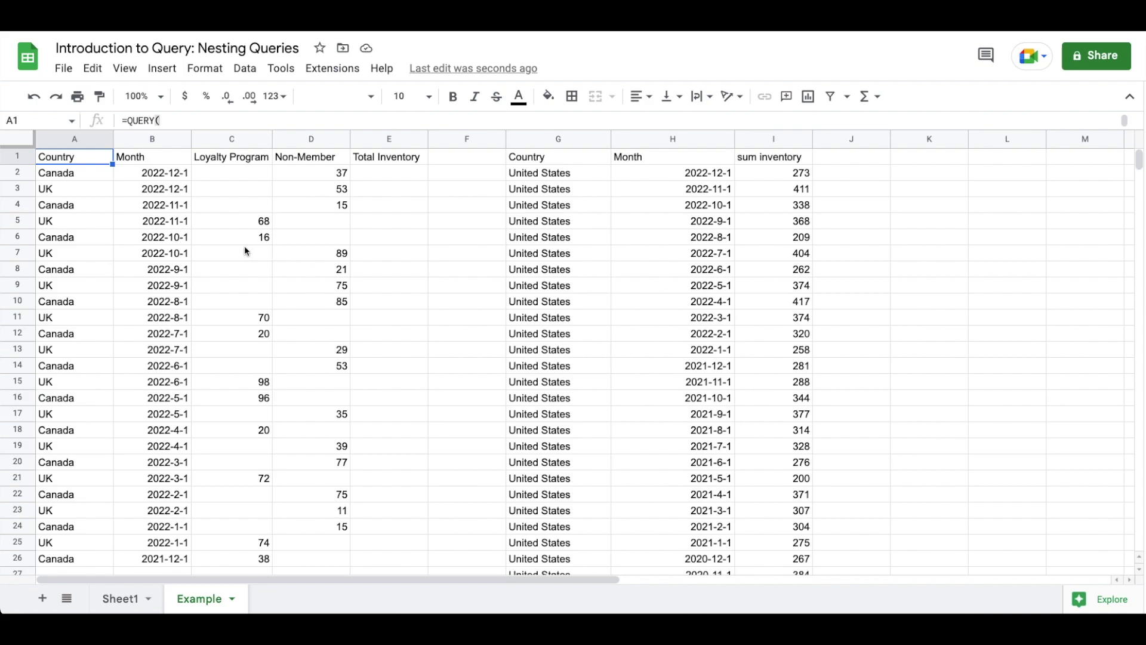
scroll(315, 442, "down", 3)
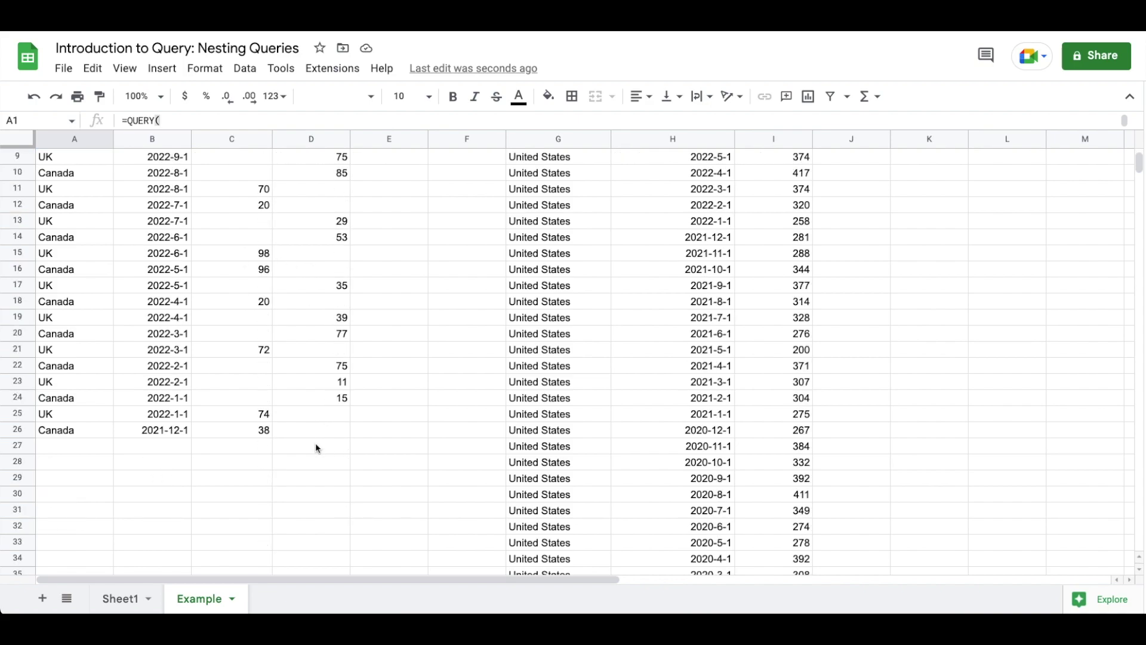
scroll(315, 442, "up", 3)
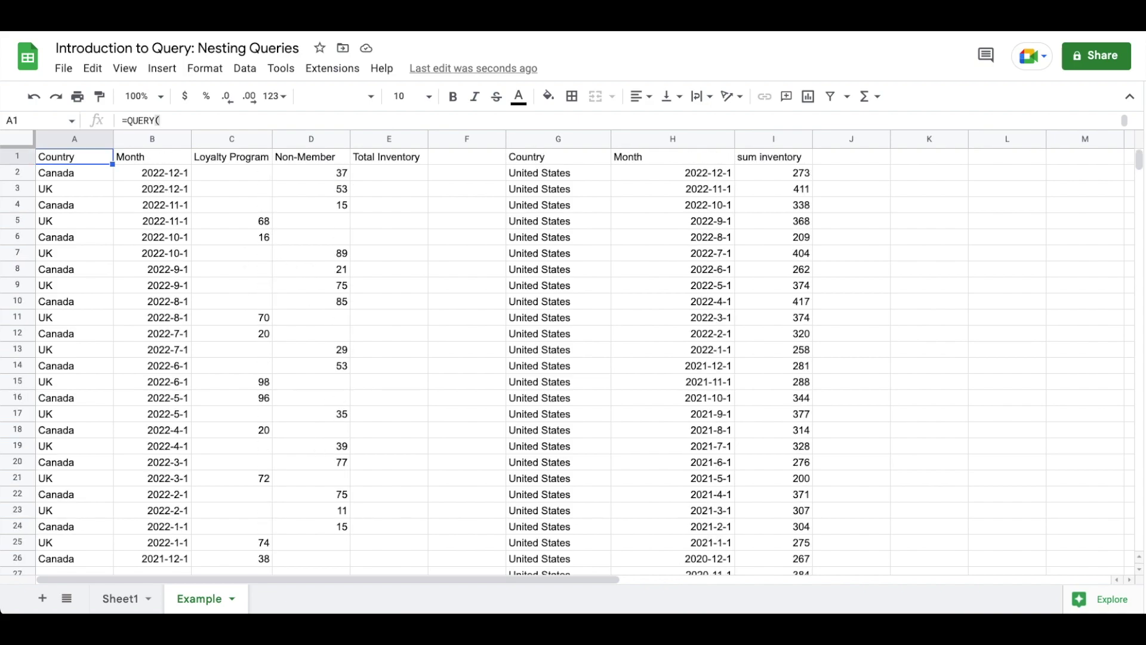
key("Return")
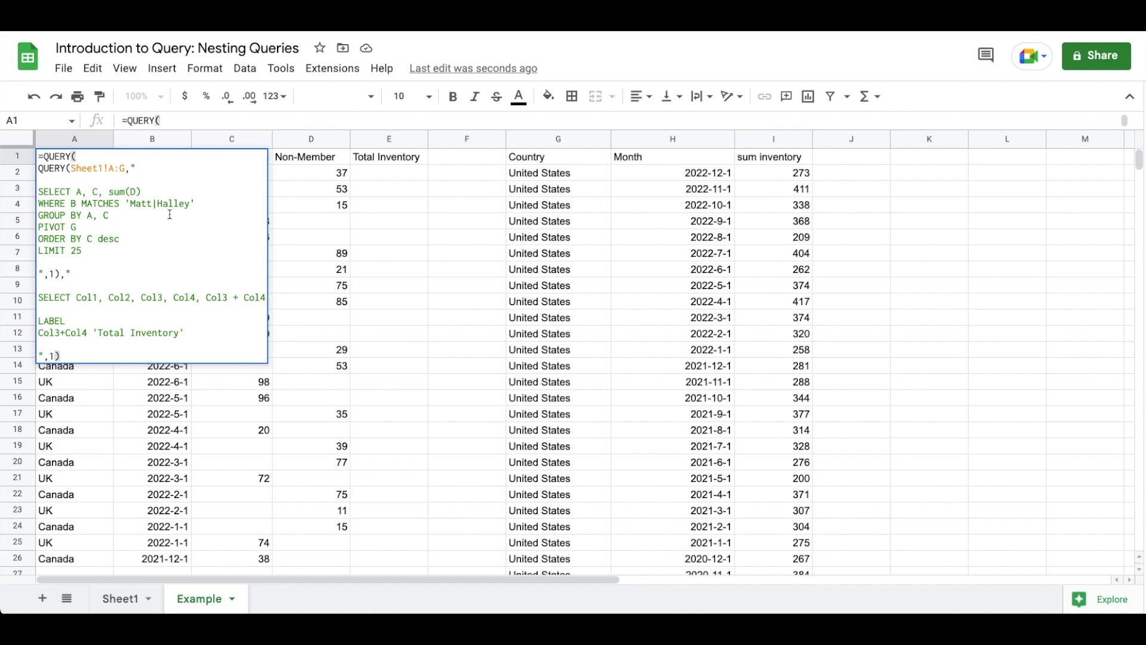
key("Escape")
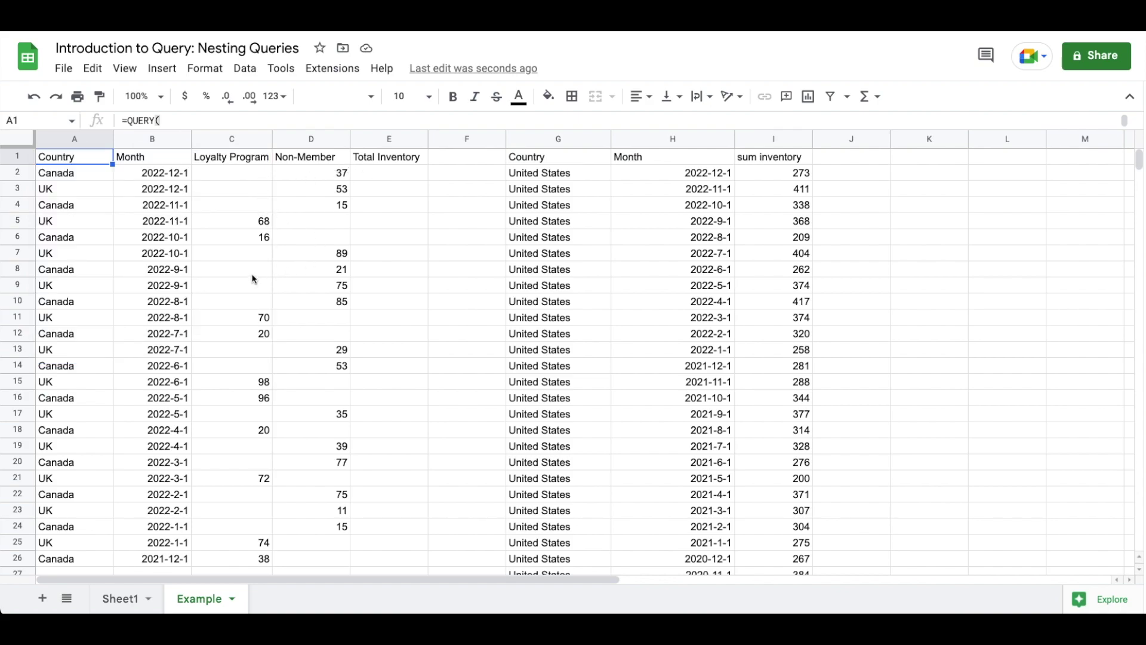
left_click(380, 176)
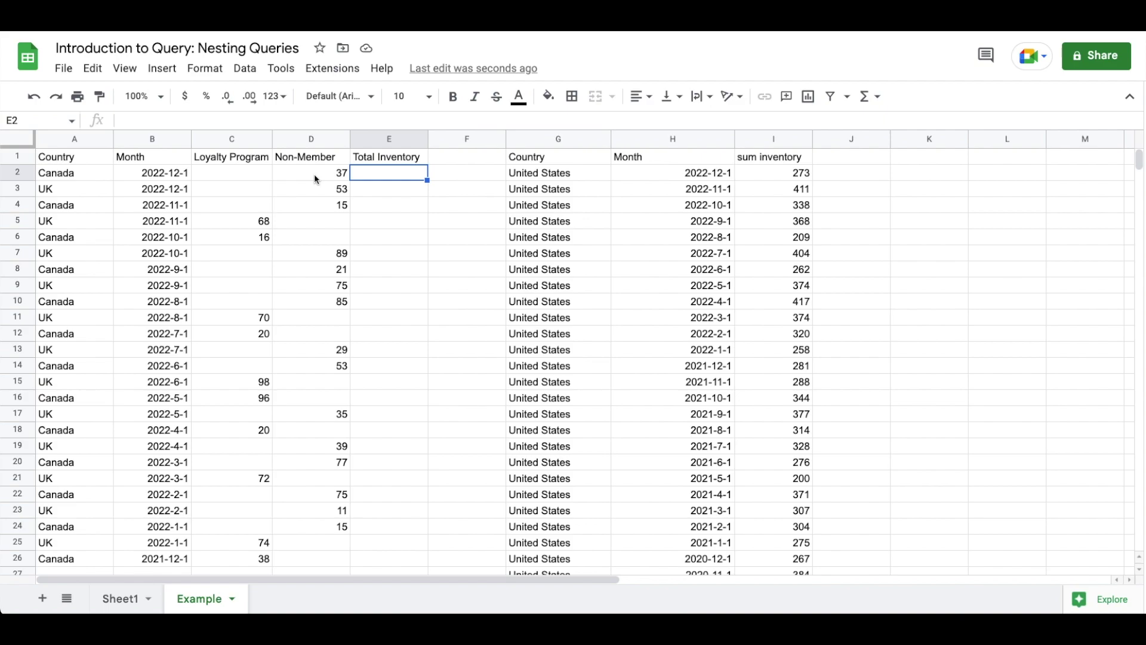
left_click(234, 175)
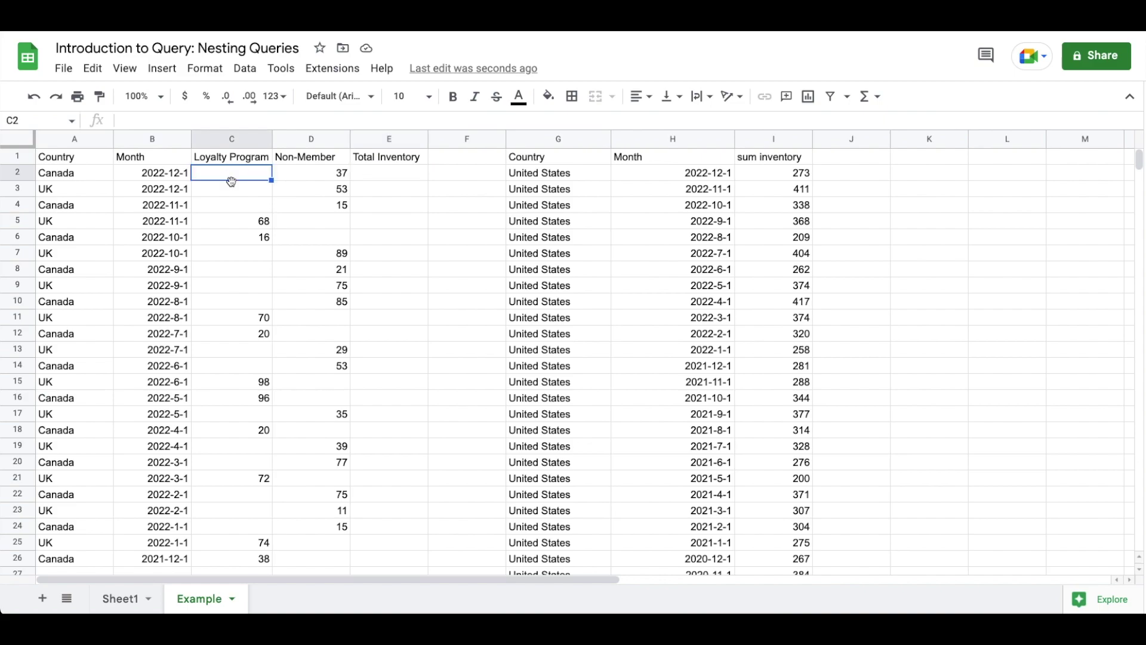
left_click(326, 174)
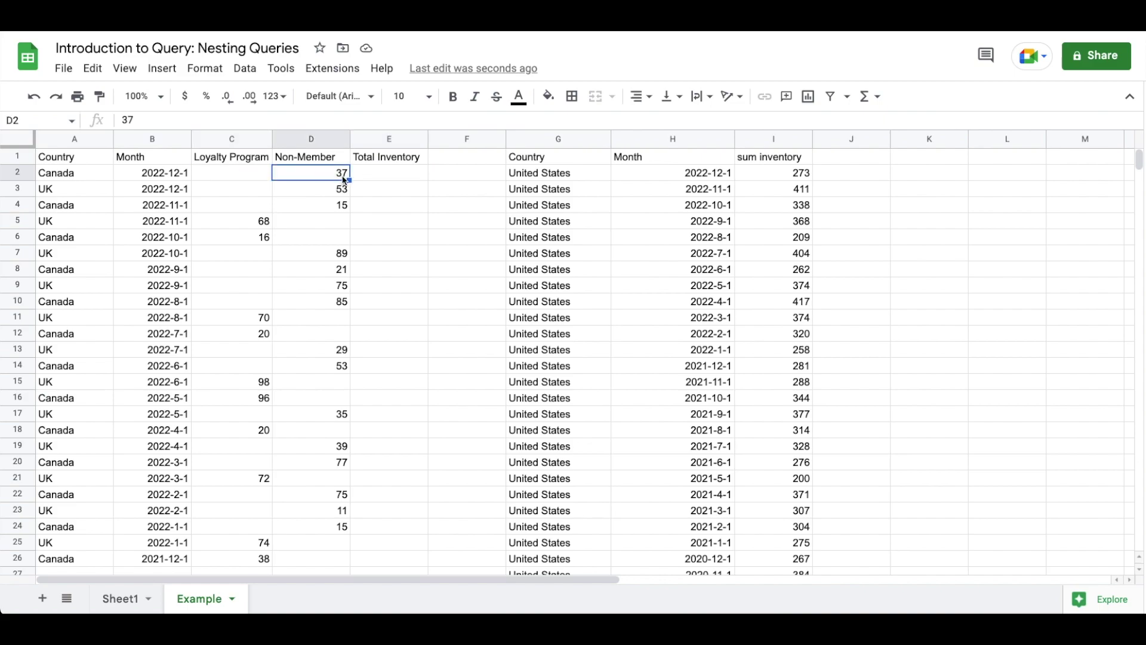
left_click(392, 177)
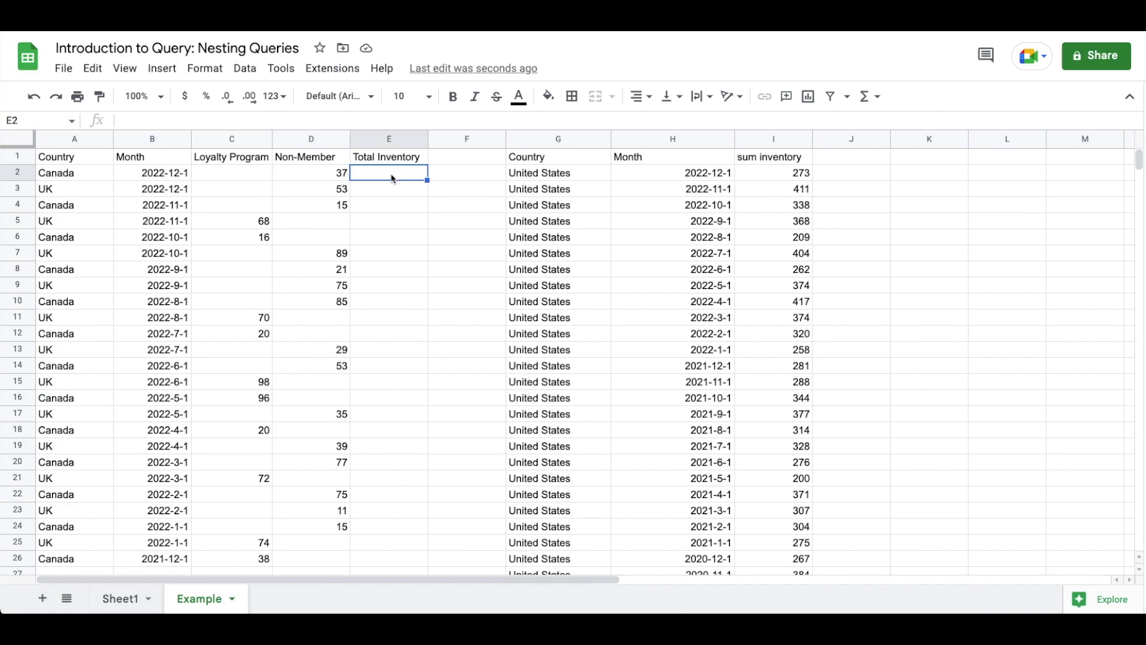